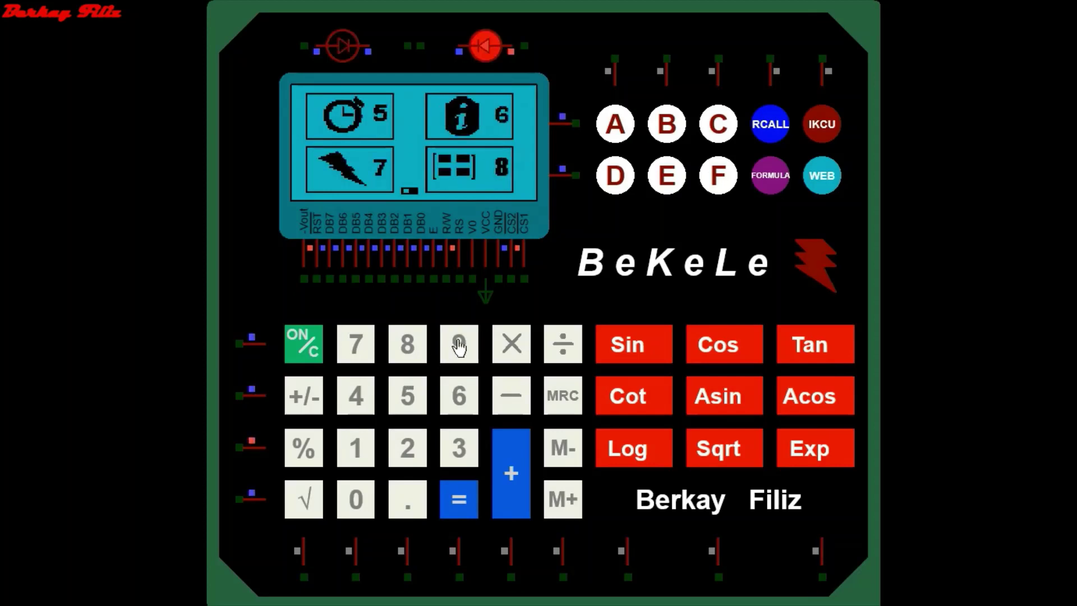
Step: Run a 20-second countdown on the timer until 'Time is OVER', then return to the options 5–8 menu
left_click(459, 348)
left_click(459, 339)
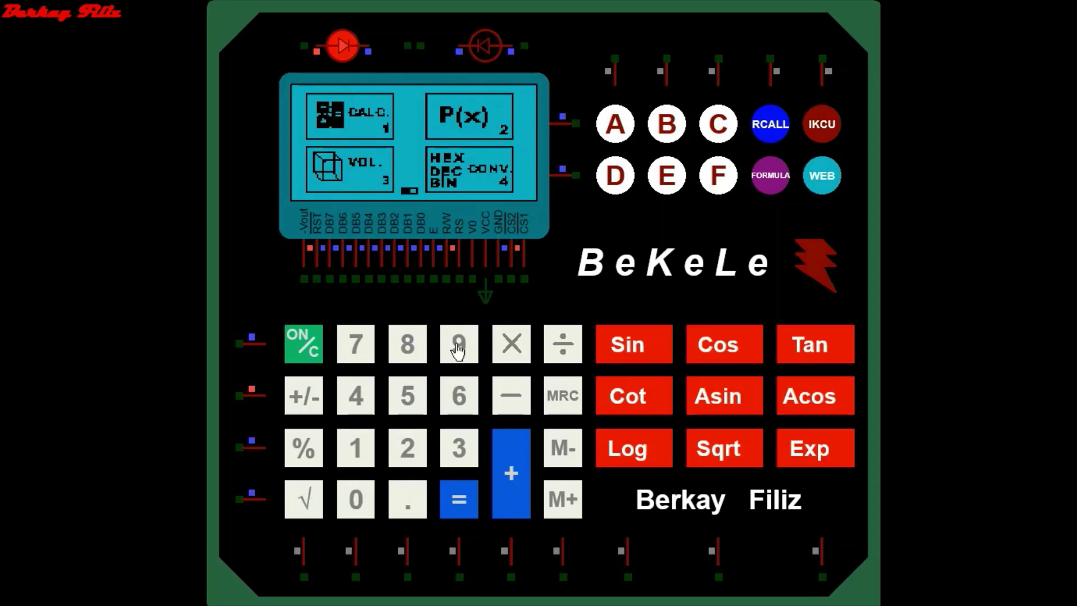
left_click(406, 399)
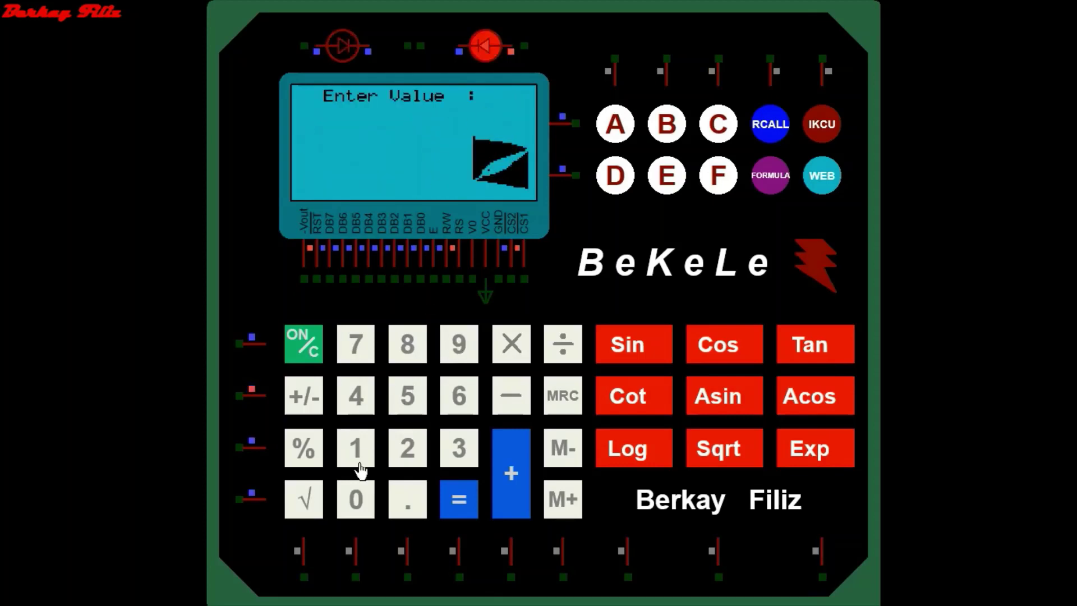
left_click(406, 449)
left_click(459, 499)
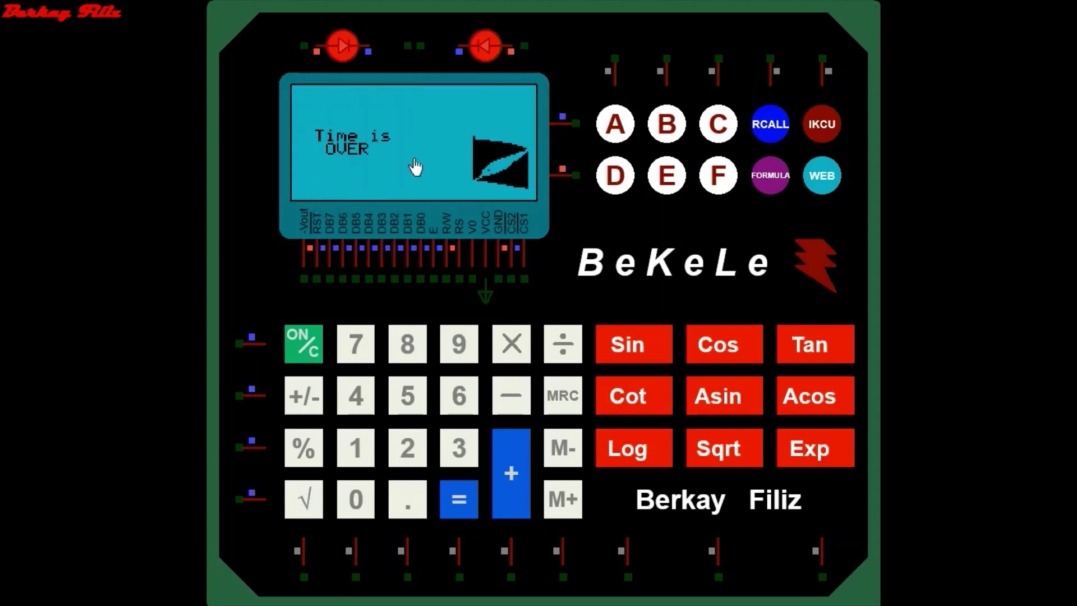
left_click(520, 348)
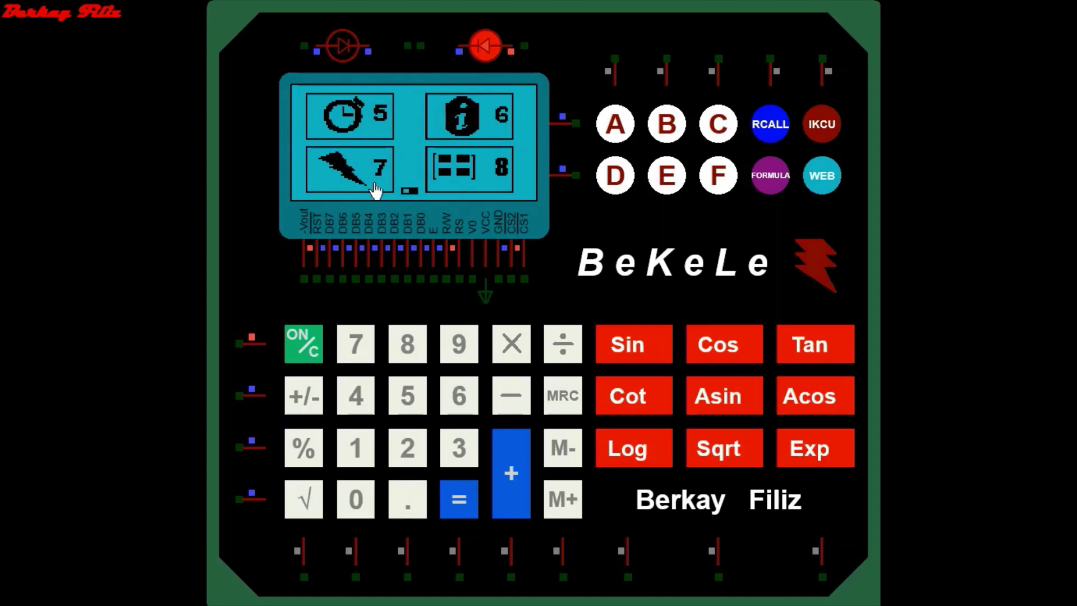
Step: Open the circuit solver and cycle through its circuit types to the three-resistor circuit
left_click(354, 345)
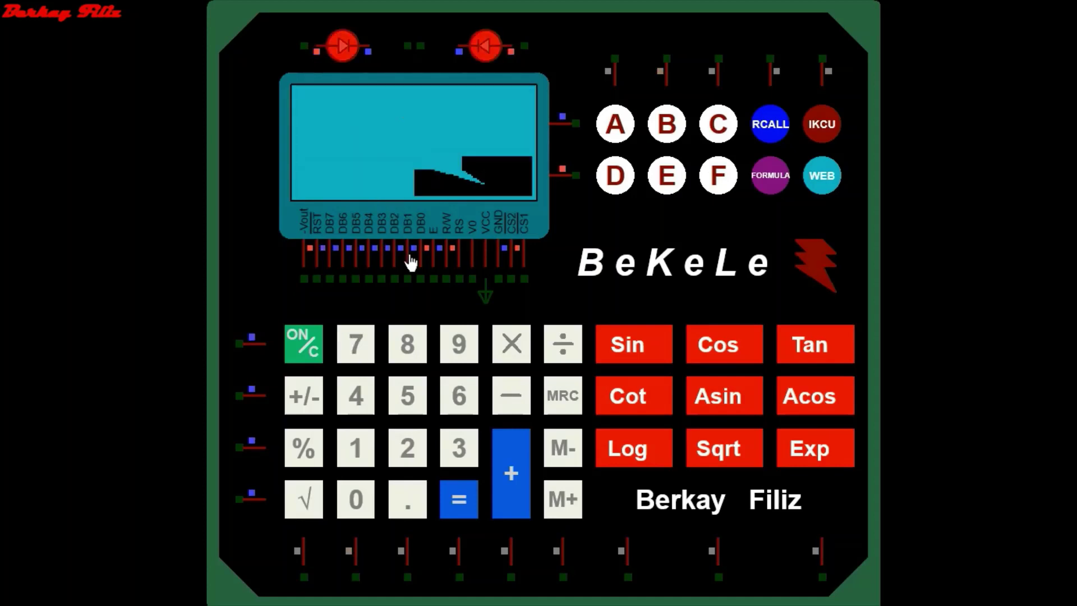
left_click(459, 398)
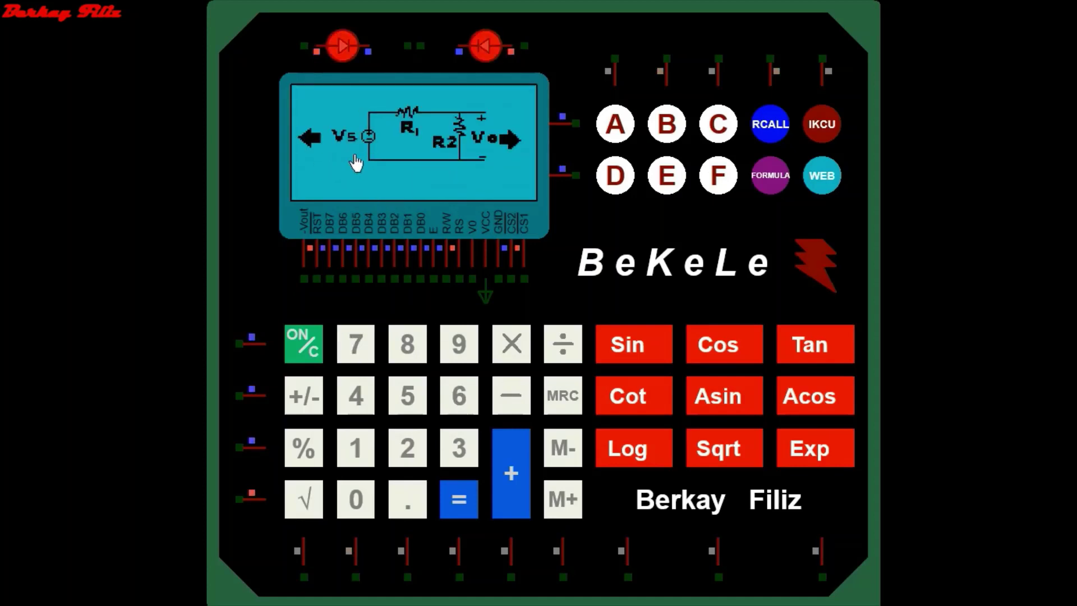
left_click(461, 394)
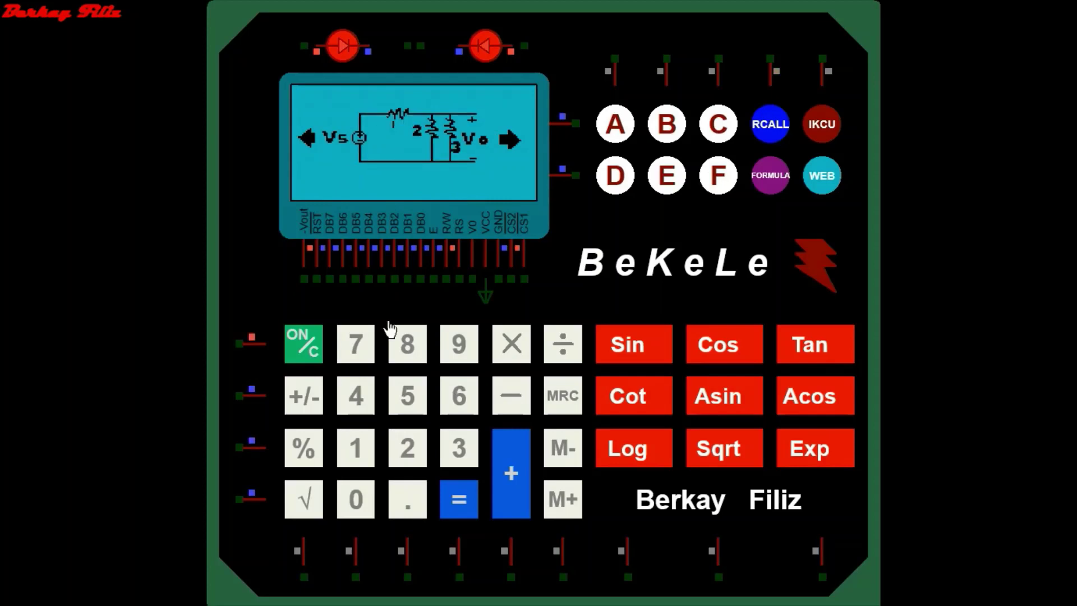
left_click(459, 398)
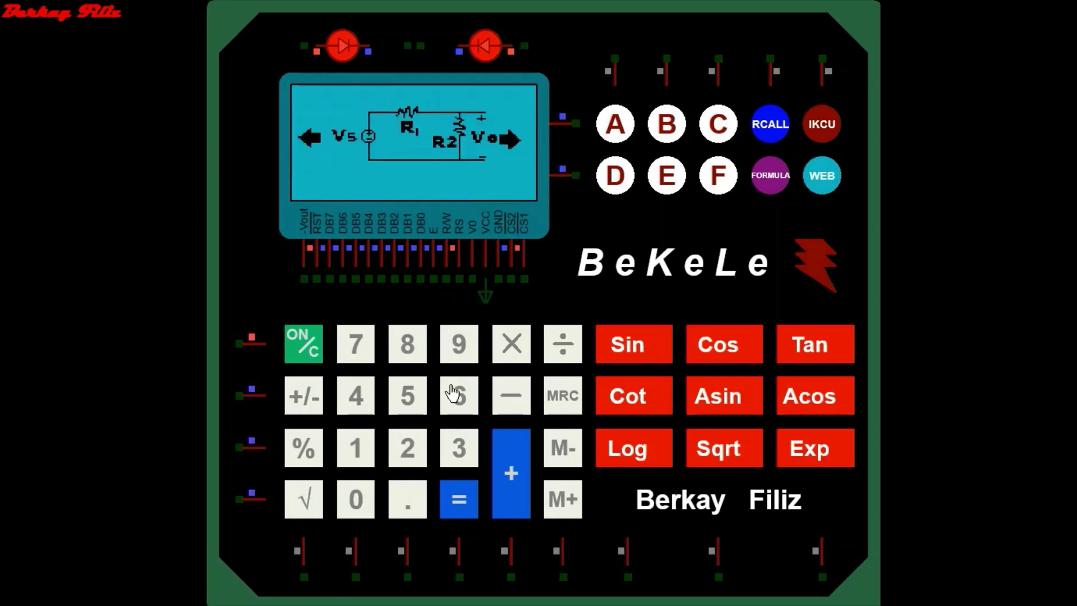
left_click(347, 401)
left_click(353, 396)
left_click(459, 396)
left_click(461, 399)
left_click(455, 395)
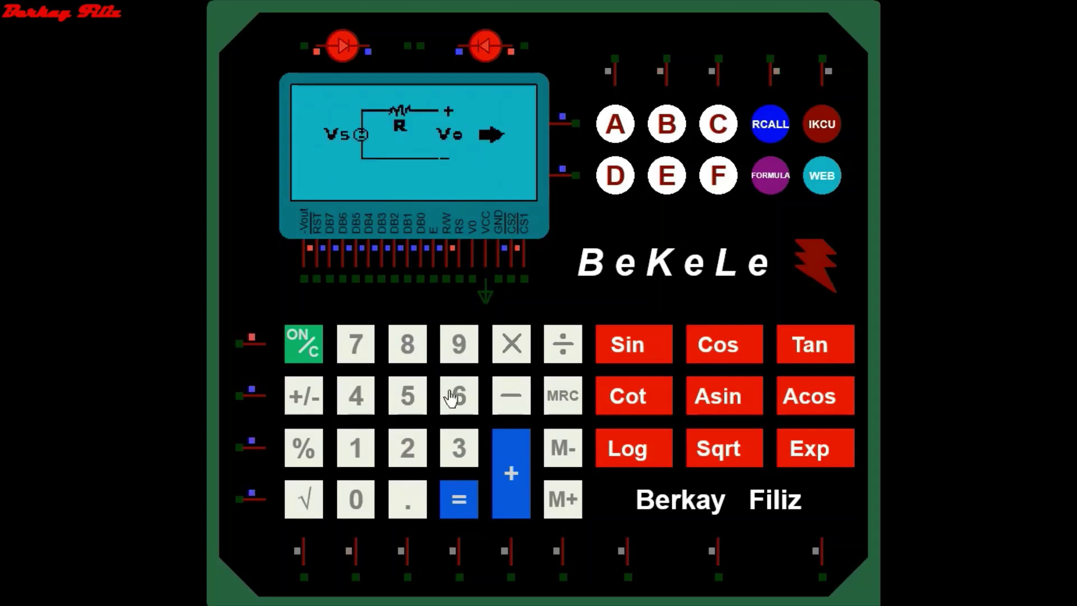
Step: Solve the three-resistor circuit with Vs = 10, R1 = 4, R2 = 3 and R3 = 7
left_click(407, 397)
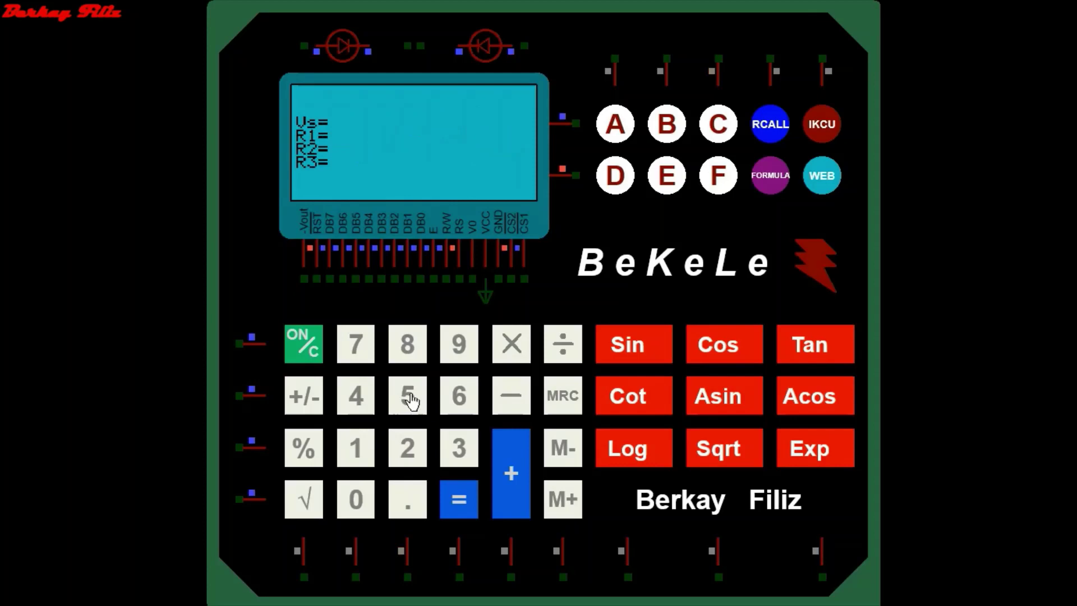
left_click(350, 448)
left_click(355, 499)
left_click(458, 499)
left_click(356, 396)
left_click(458, 498)
left_click(459, 449)
left_click(458, 499)
left_click(358, 354)
left_click(459, 499)
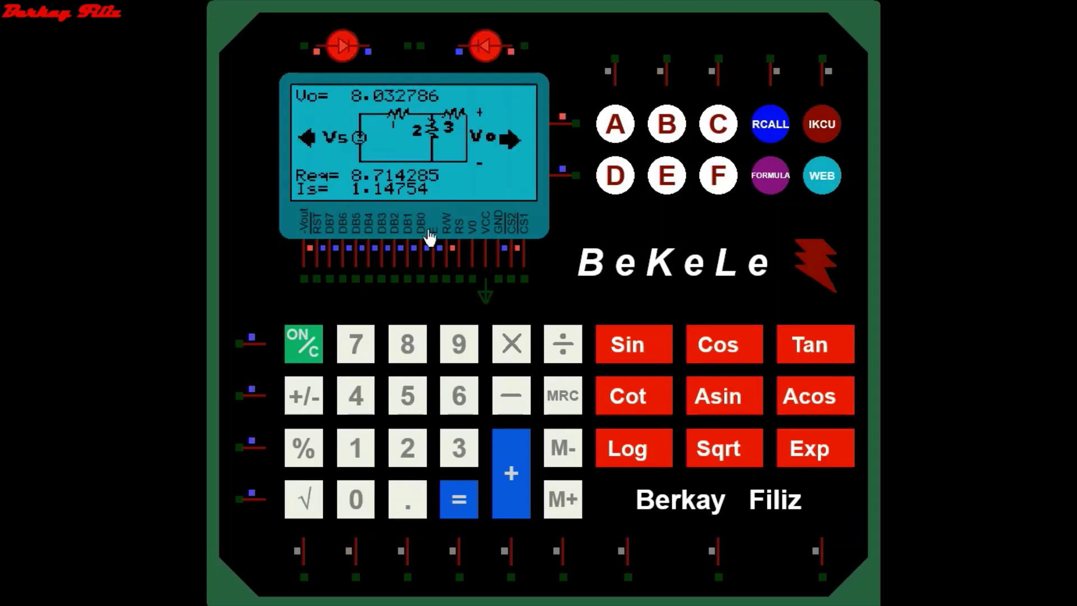
Step: Solve the next circuit, the R1/R2 divider, with Vs = 10, then leave the results screen
left_click(512, 348)
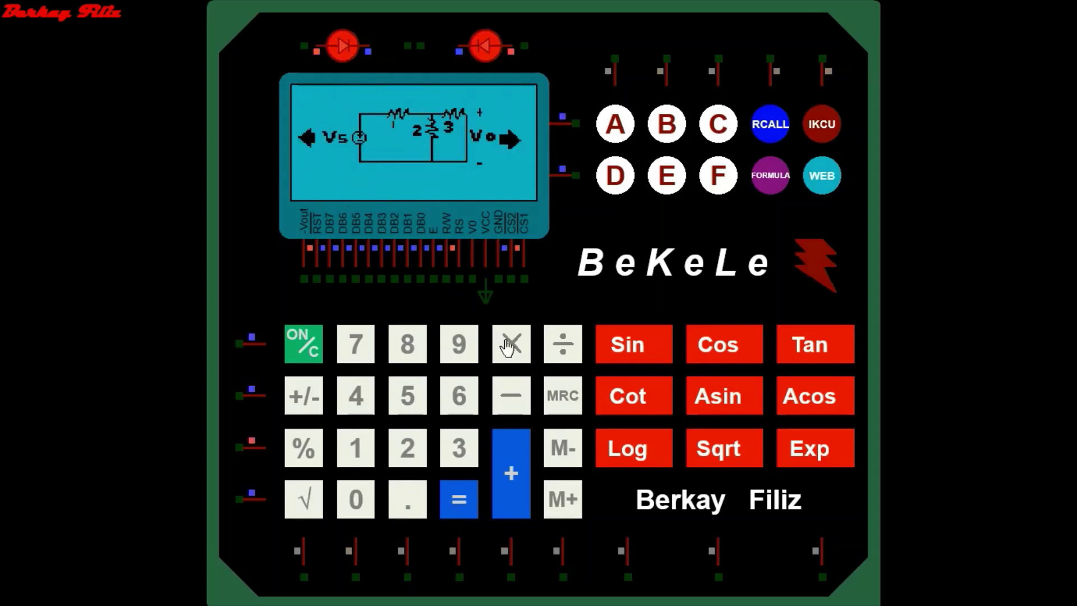
left_click(459, 396)
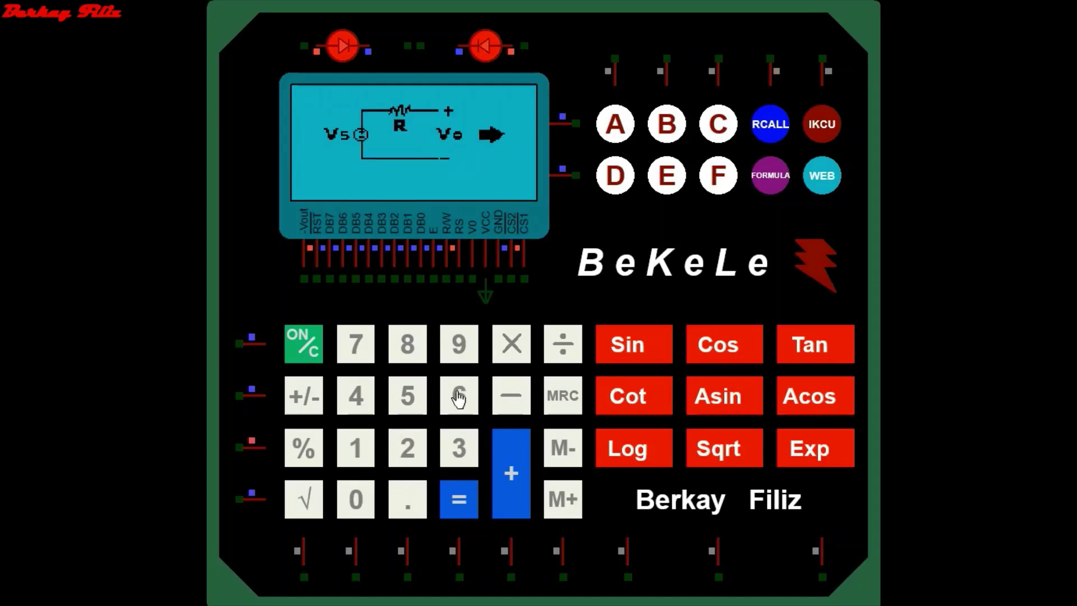
left_click(365, 463)
left_click(362, 511)
left_click(473, 504)
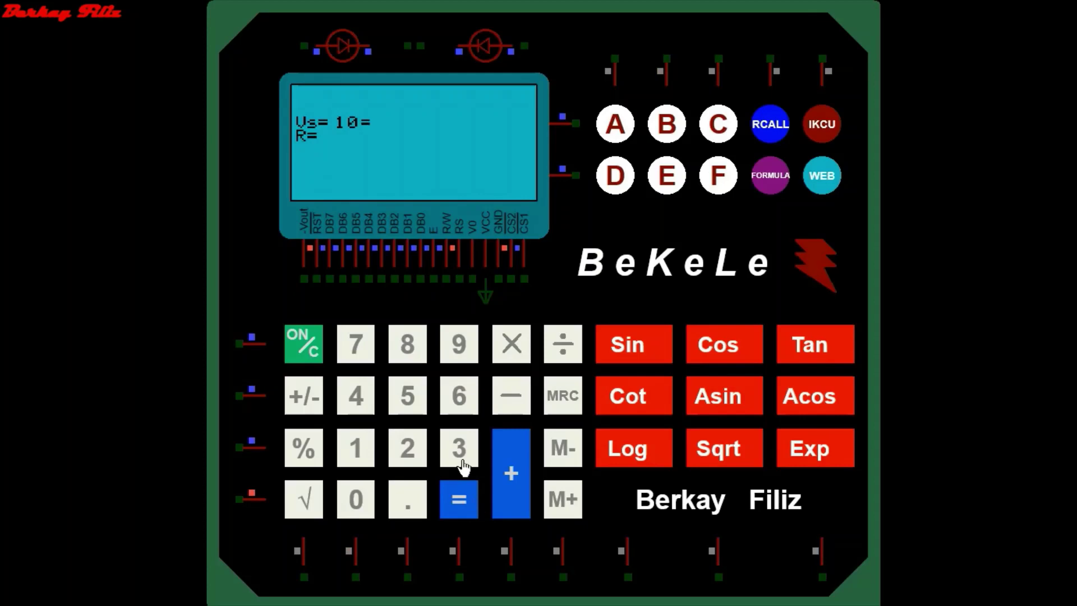
left_click(460, 500)
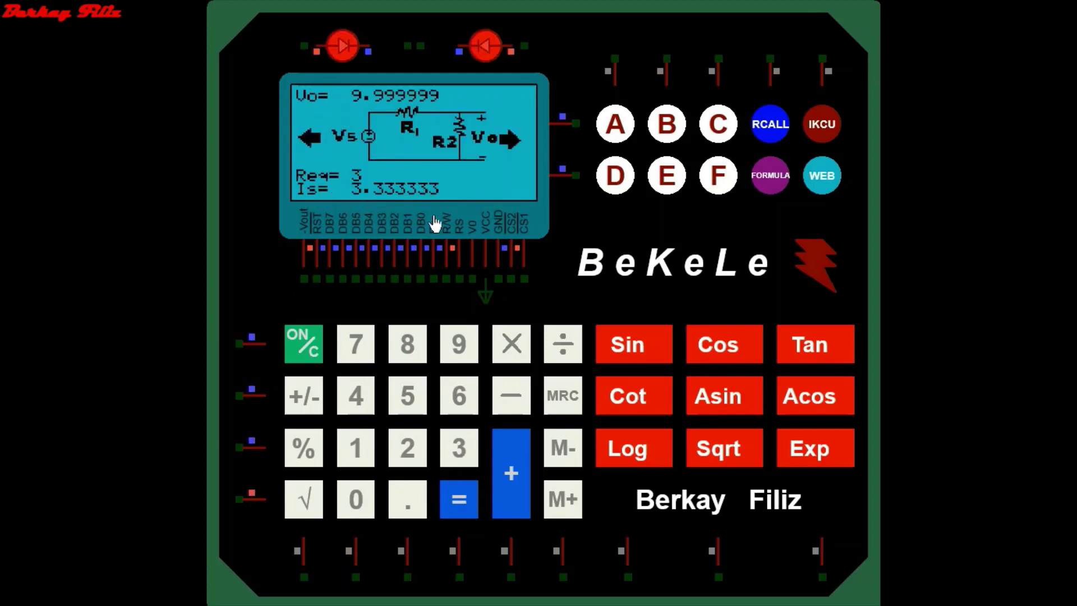
left_click(509, 353)
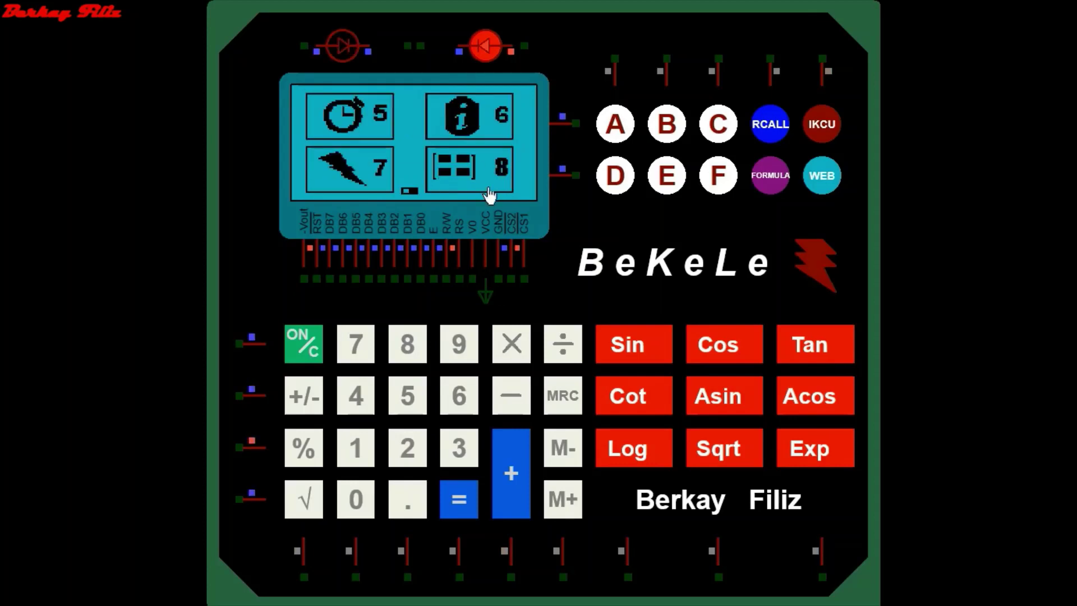
Step: Open the matrix option, view matrix A, and enter the 2×2 matrix 5 6 / 7 8
left_click(405, 355)
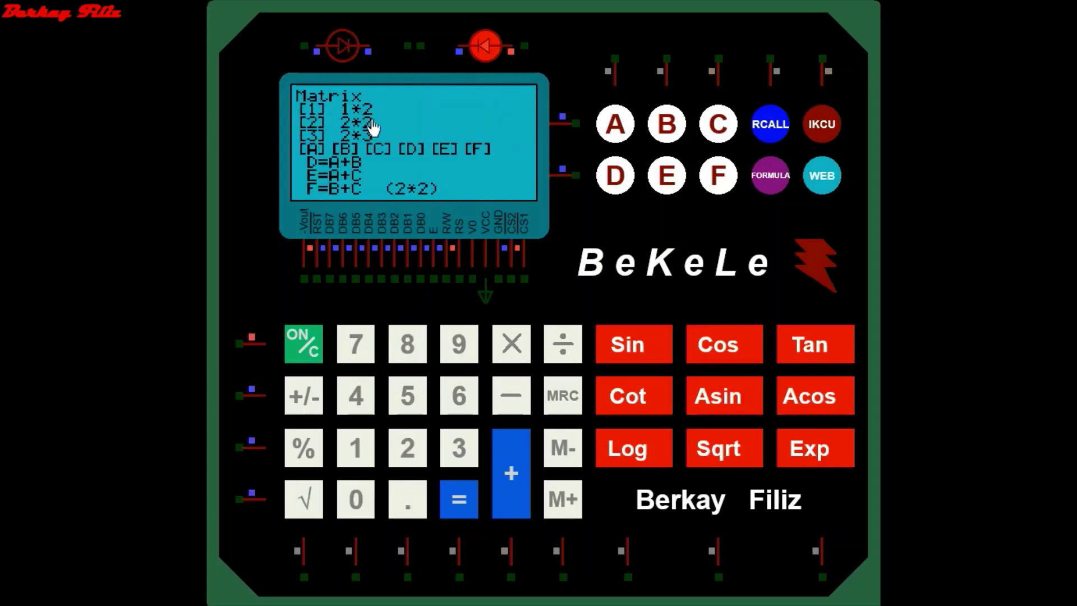
left_click(620, 123)
left_click(608, 120)
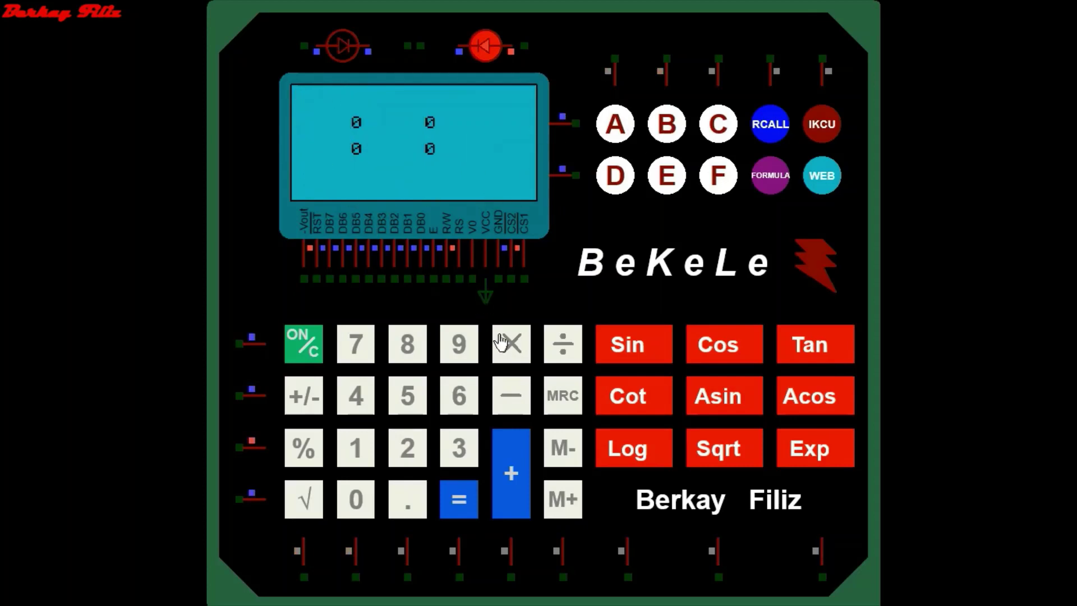
left_click(408, 454)
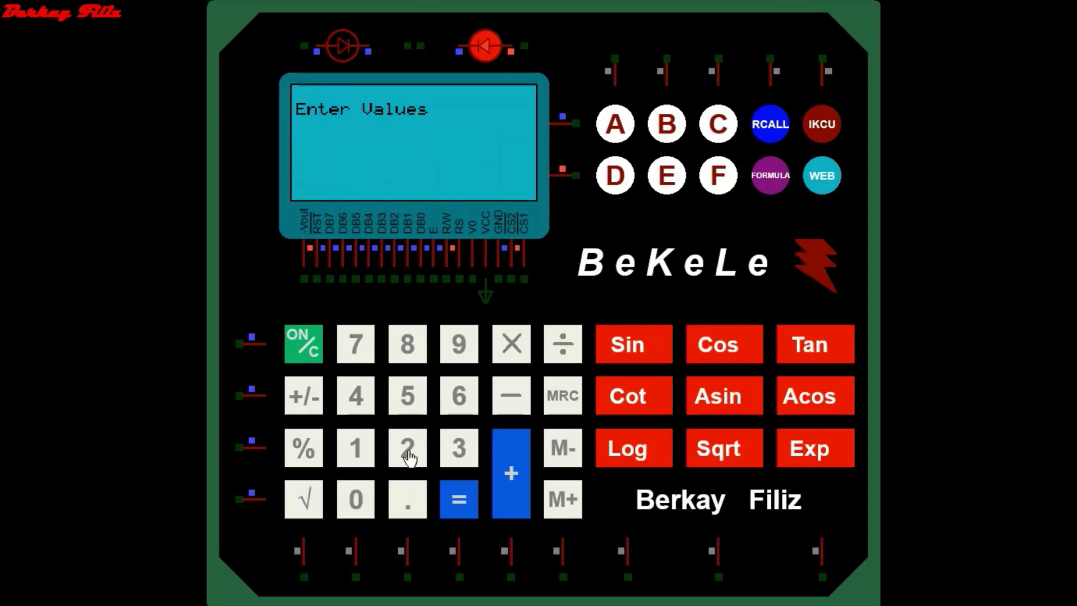
left_click(408, 394)
left_click(510, 394)
left_click(458, 394)
left_click(512, 397)
left_click(356, 344)
left_click(510, 395)
left_click(407, 344)
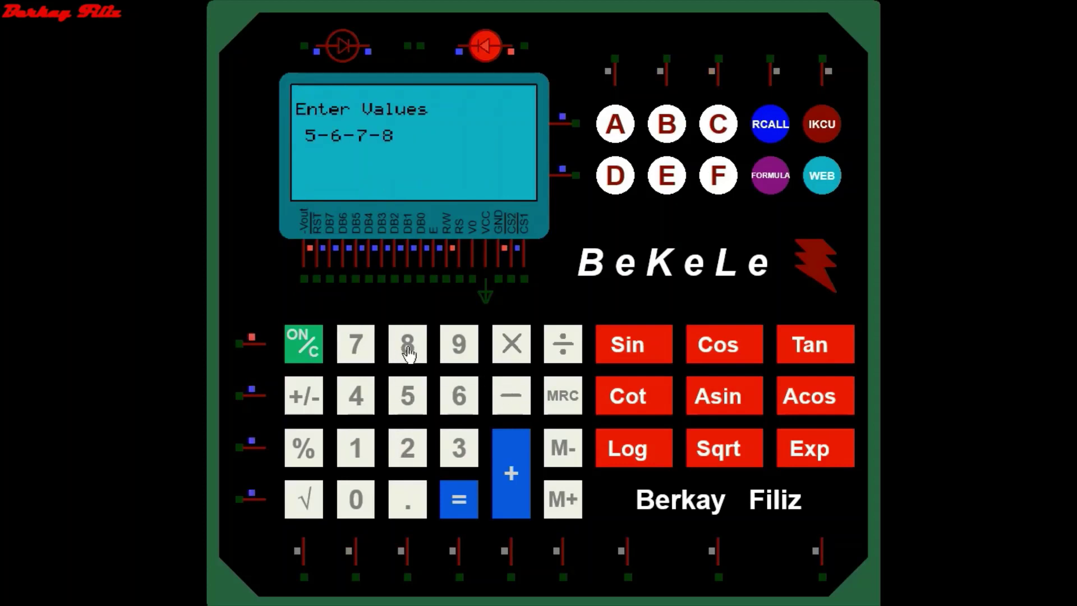
left_click(460, 492)
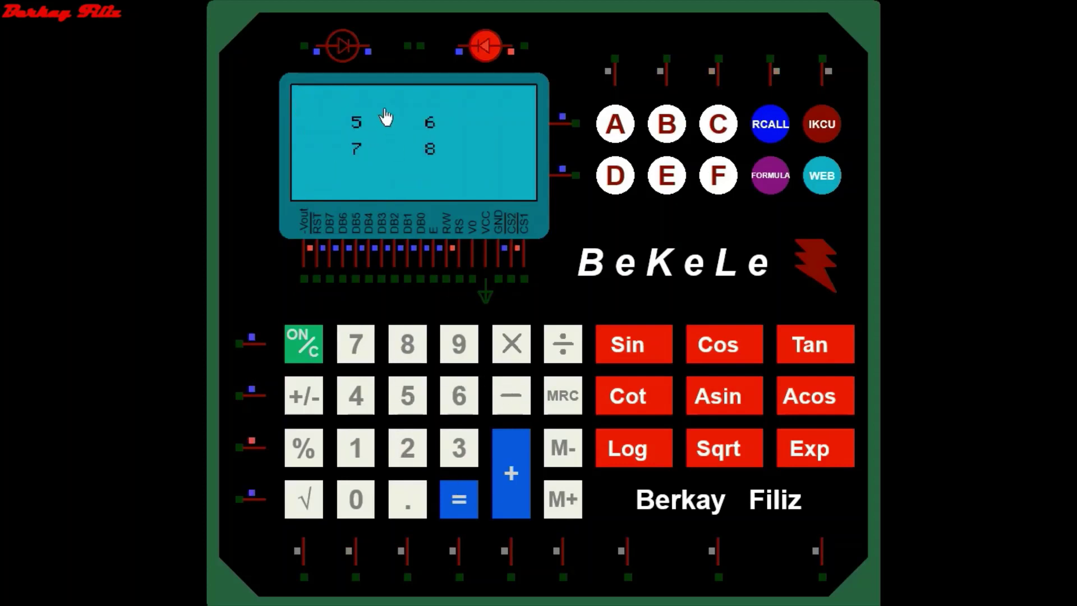
Step: Compute the transpose and determinant of the 5 6 / 7 8 matrix
left_click(456, 482)
left_click(356, 443)
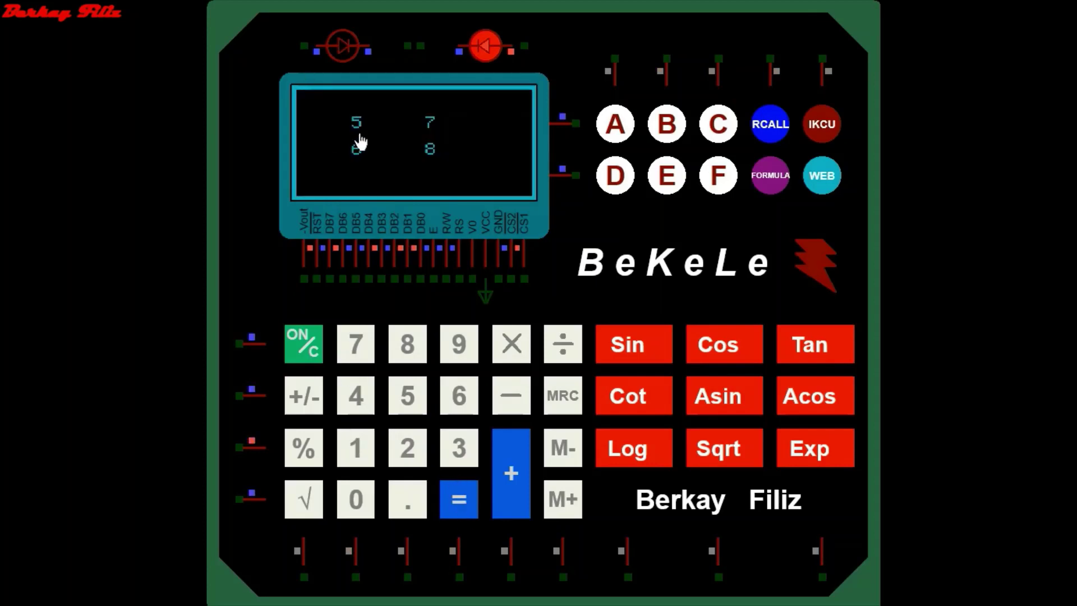
left_click(457, 499)
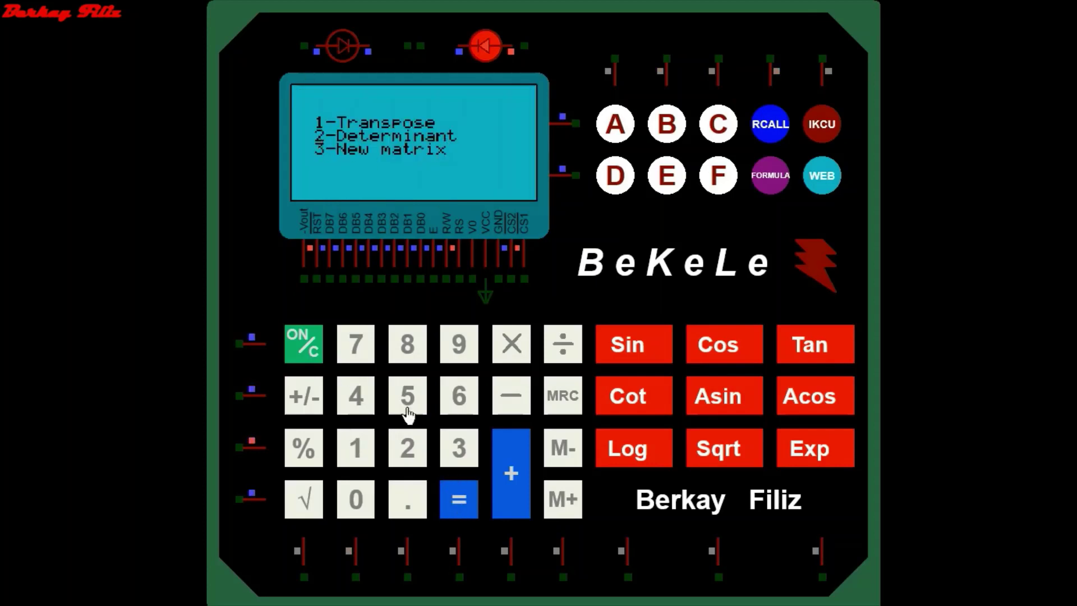
left_click(406, 446)
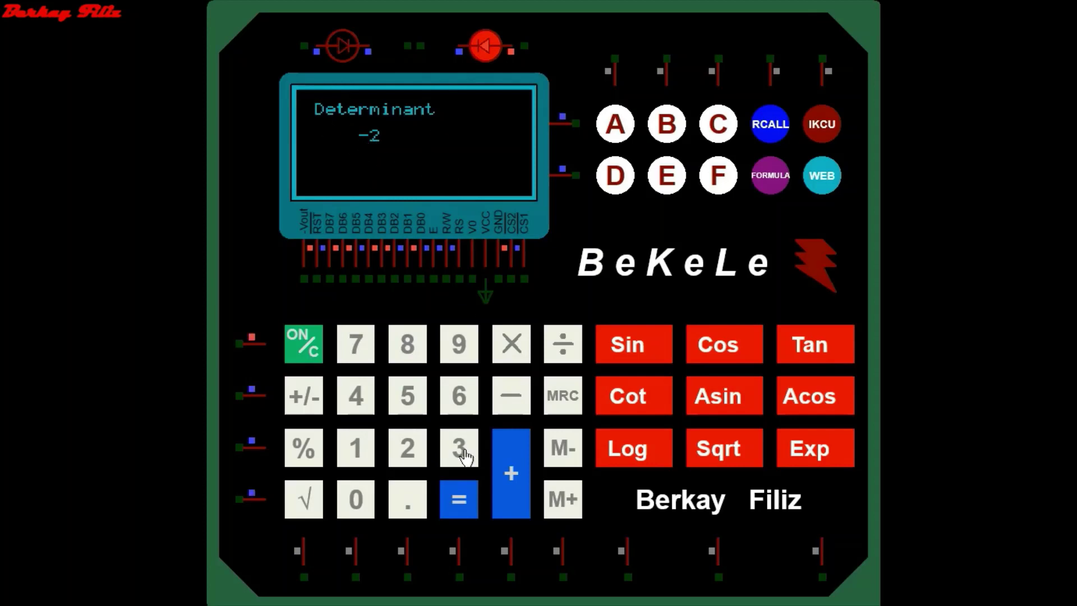
left_click(459, 497)
Step: Enter the new 2×2 matrix 12 10 / 45 7
left_click(457, 457)
left_click(356, 451)
left_click(409, 447)
left_click(511, 393)
left_click(360, 452)
left_click(356, 498)
left_click(512, 396)
left_click(357, 396)
left_click(412, 398)
left_click(512, 396)
left_click(356, 344)
left_click(456, 499)
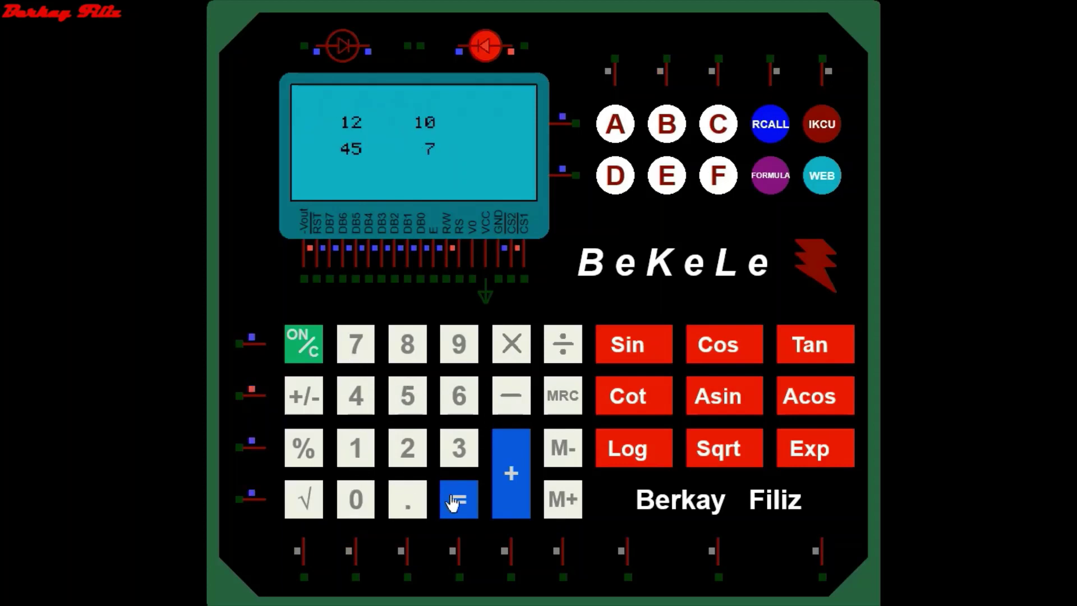
Step: Show the transpose of 12 10 / 45 7 and its determinant, -366
left_click(452, 505)
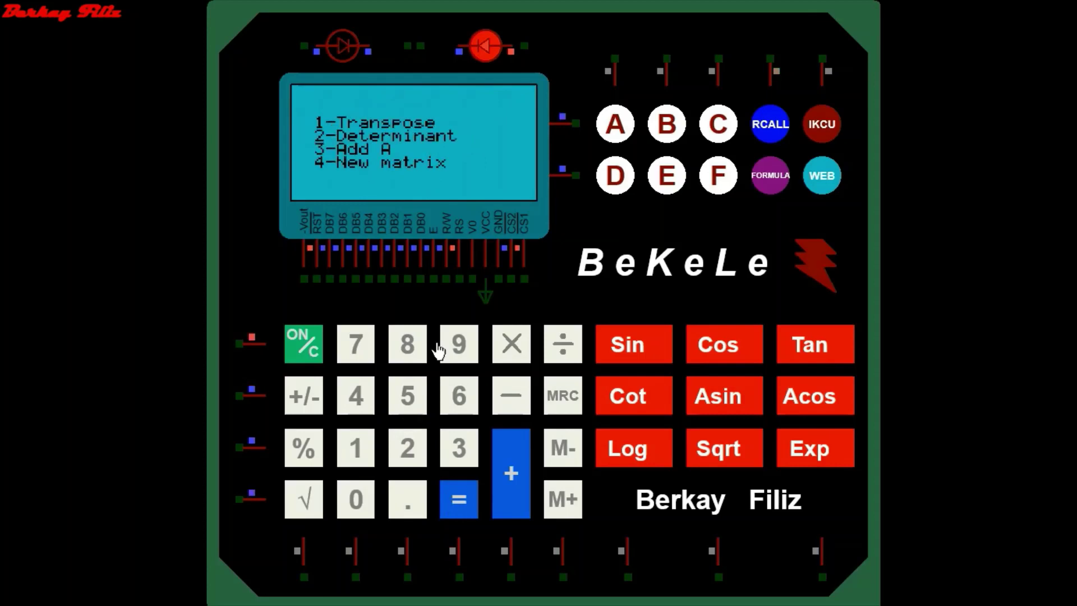
left_click(359, 444)
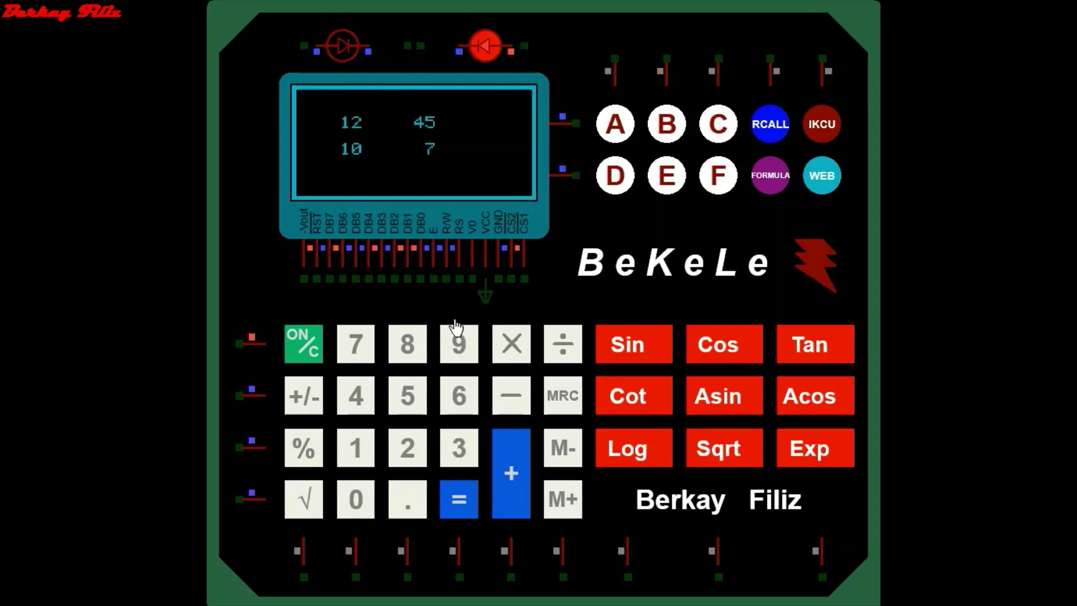
left_click(459, 502)
left_click(400, 448)
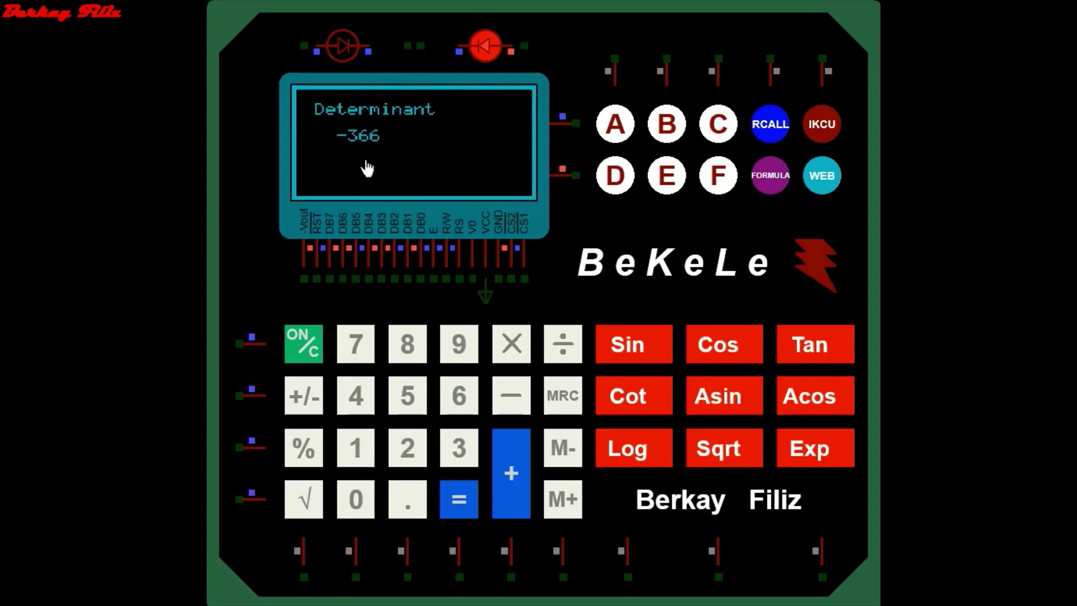
left_click(473, 500)
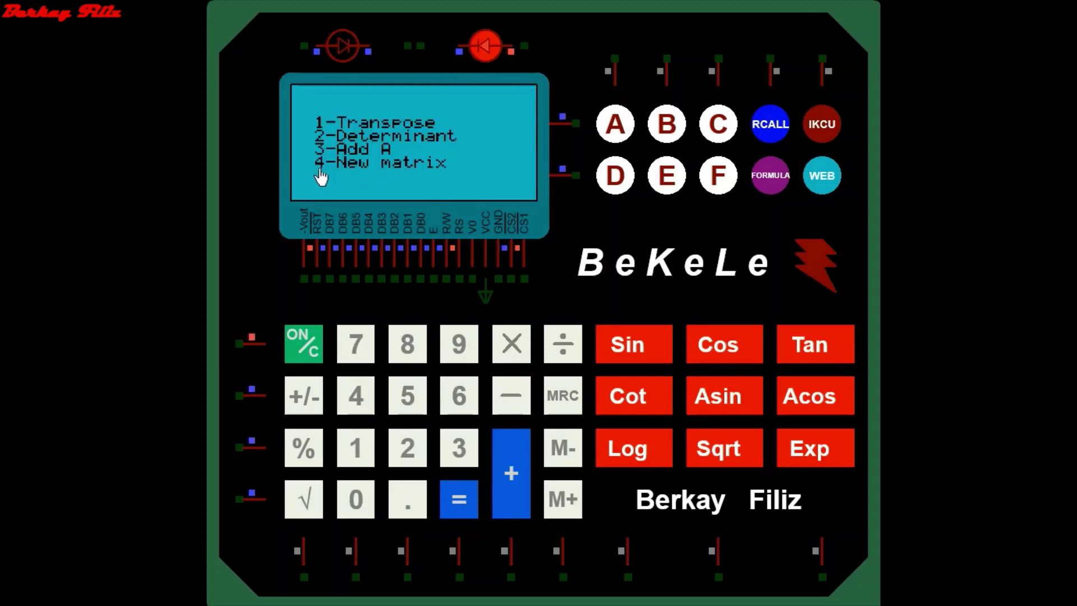
Step: Enter the new 2×2 matrix 1 2 / 3 4
left_click(367, 395)
left_click(361, 453)
left_click(488, 397)
left_click(408, 448)
left_click(516, 405)
left_click(463, 446)
left_click(510, 400)
left_click(356, 399)
left_click(469, 512)
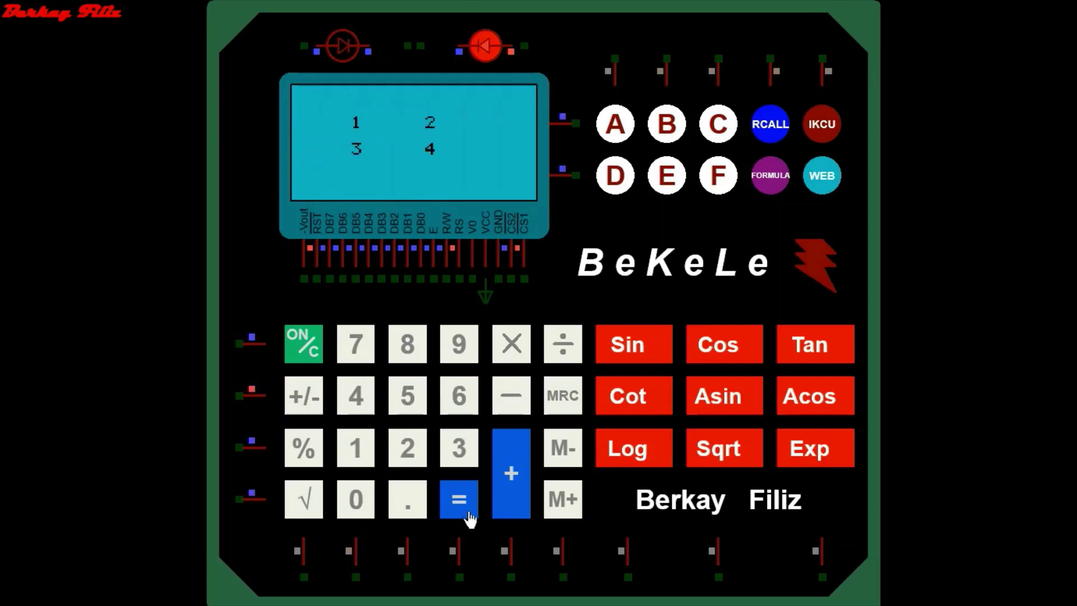
Step: Show the transpose of 1 2 / 3 4 and its determinant, -2
left_click(359, 443)
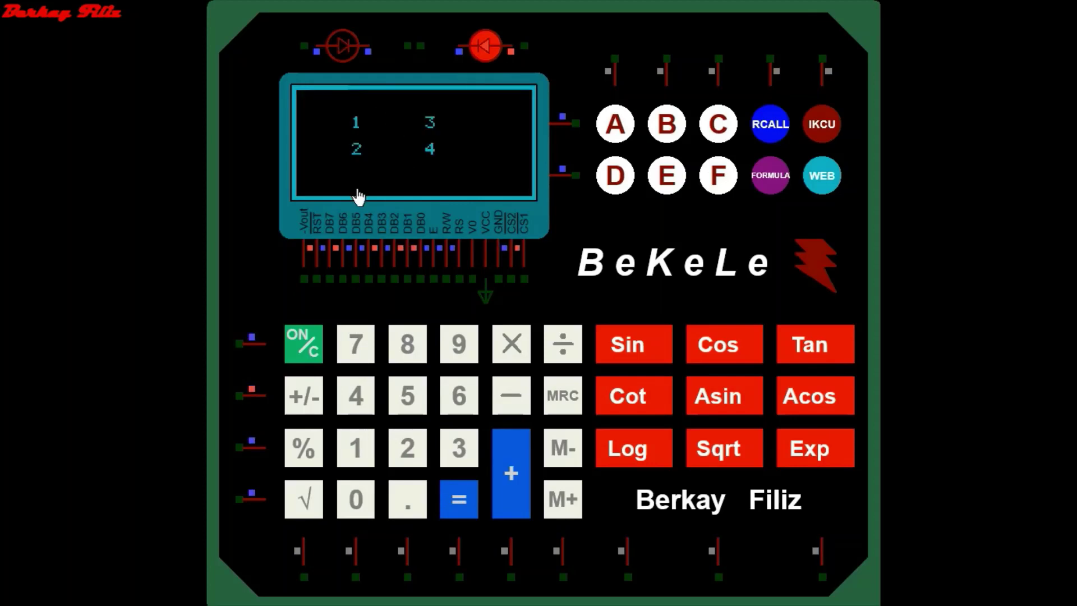
left_click(459, 494)
left_click(412, 437)
left_click(458, 499)
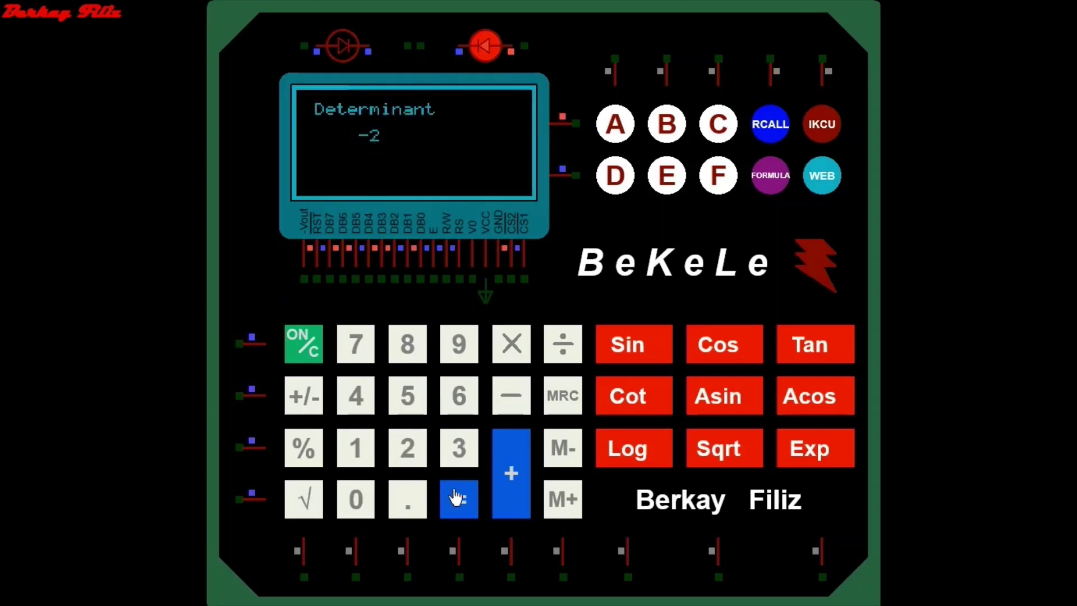
Step: View stored matrices A, B, C and the sums D (A+B), E (A+C), F (B+C)
left_click(507, 343)
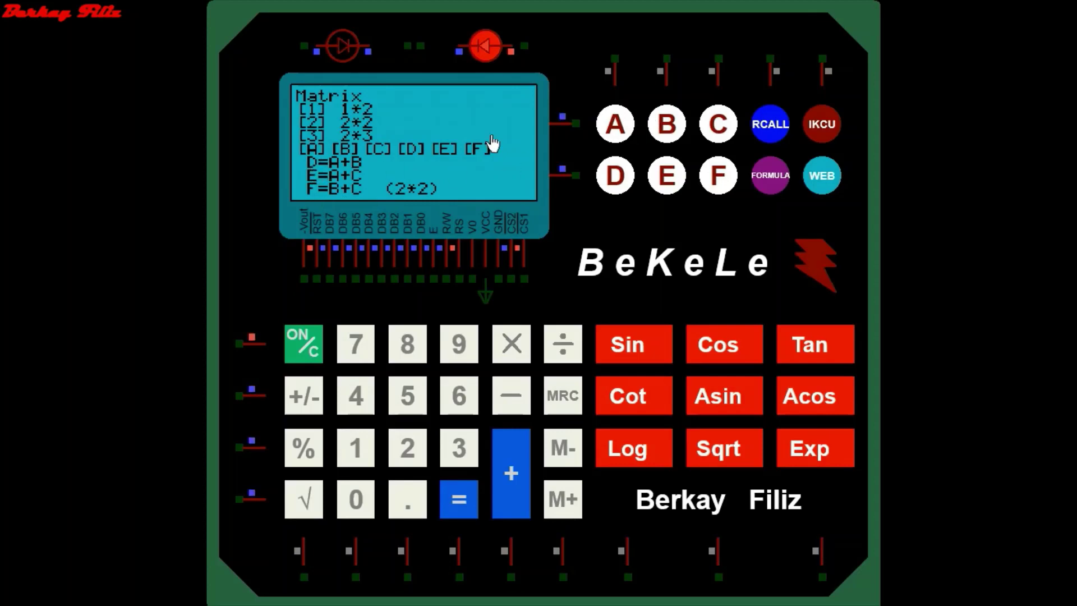
left_click(619, 130)
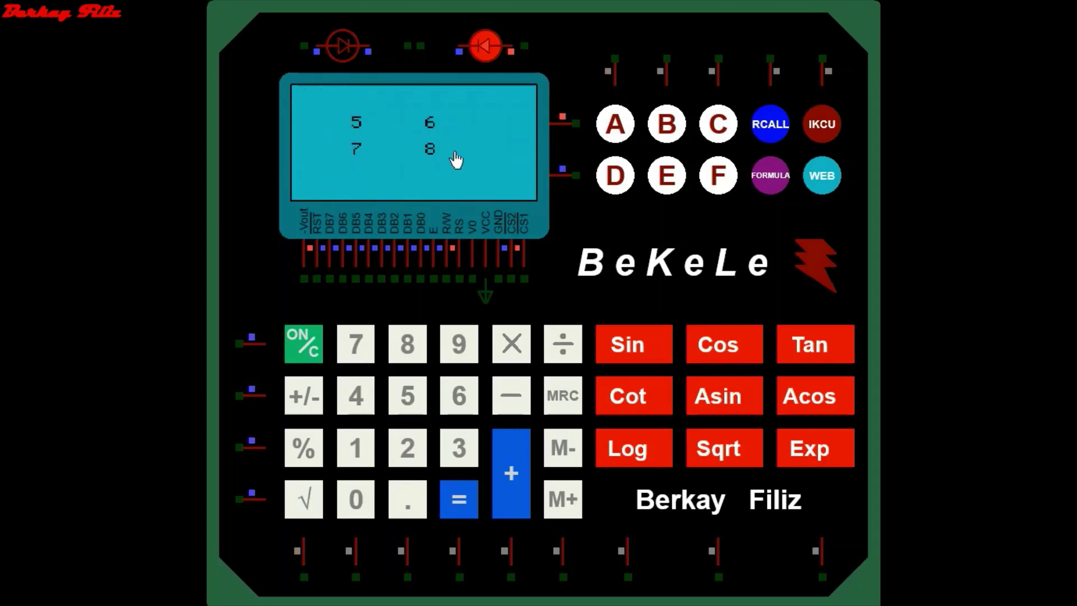
left_click(509, 357)
left_click(660, 130)
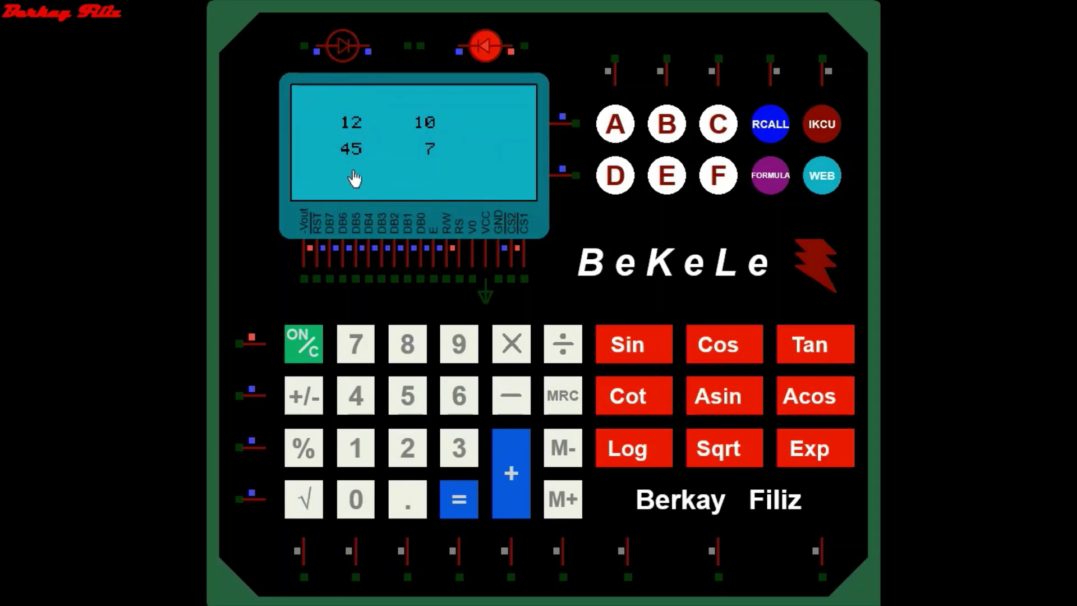
left_click(511, 352)
left_click(718, 128)
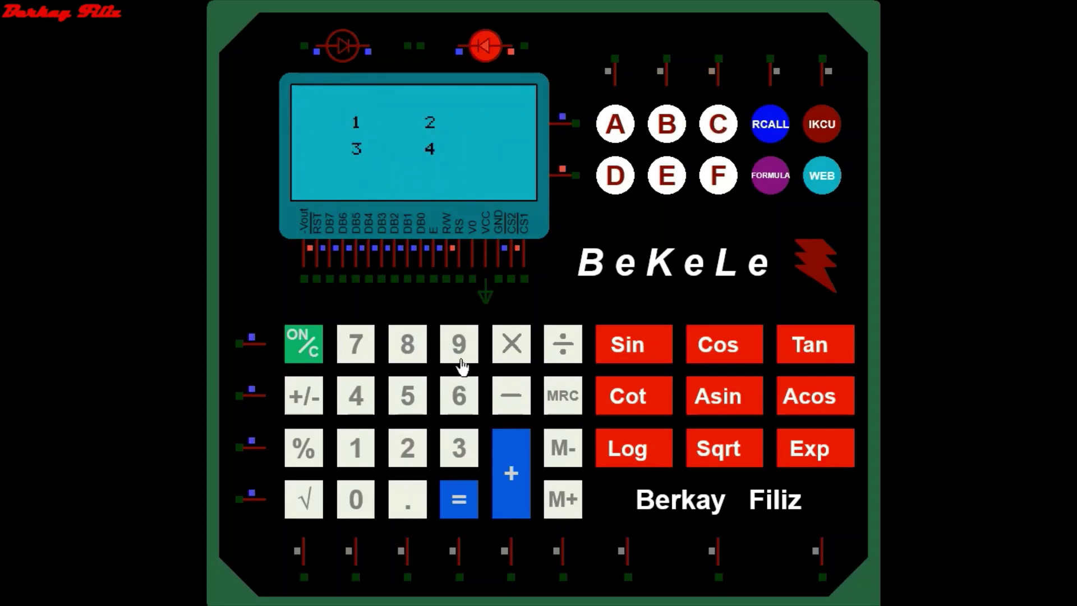
left_click(511, 353)
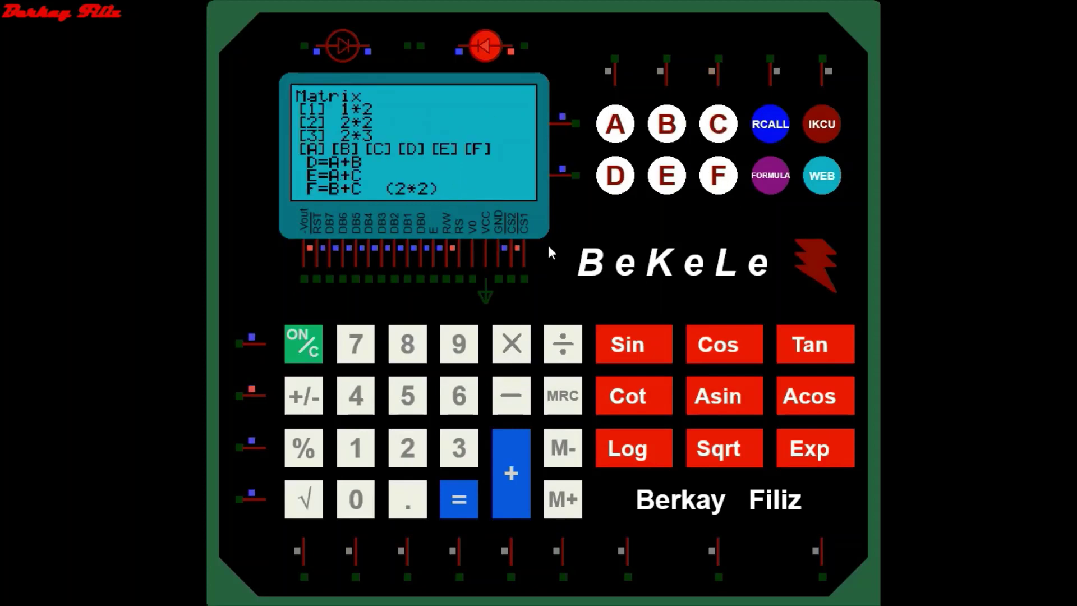
left_click(608, 185)
left_click(512, 361)
left_click(658, 177)
left_click(510, 349)
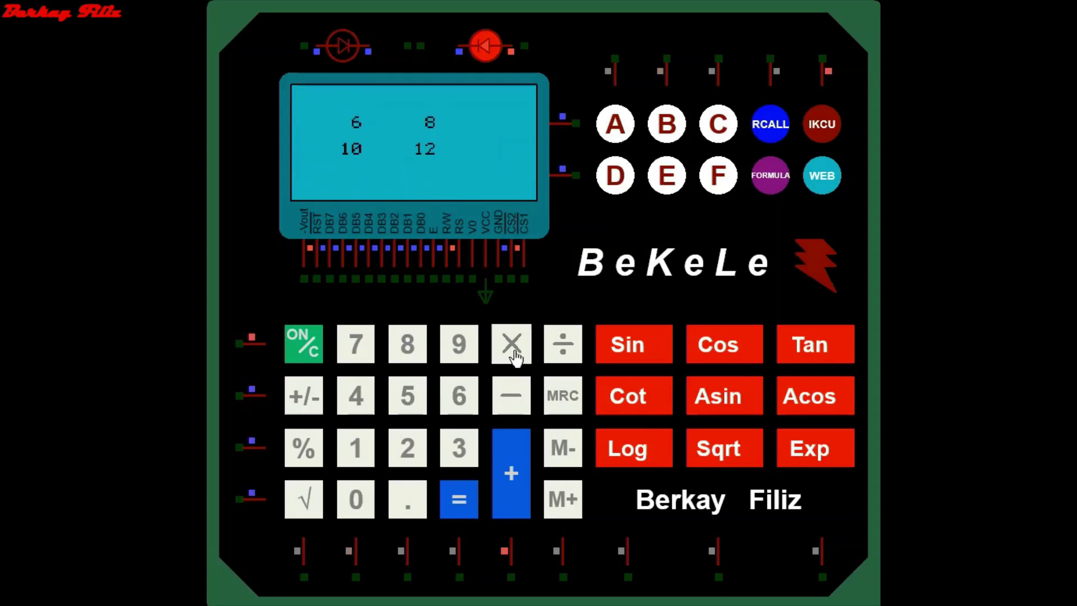
left_click(722, 178)
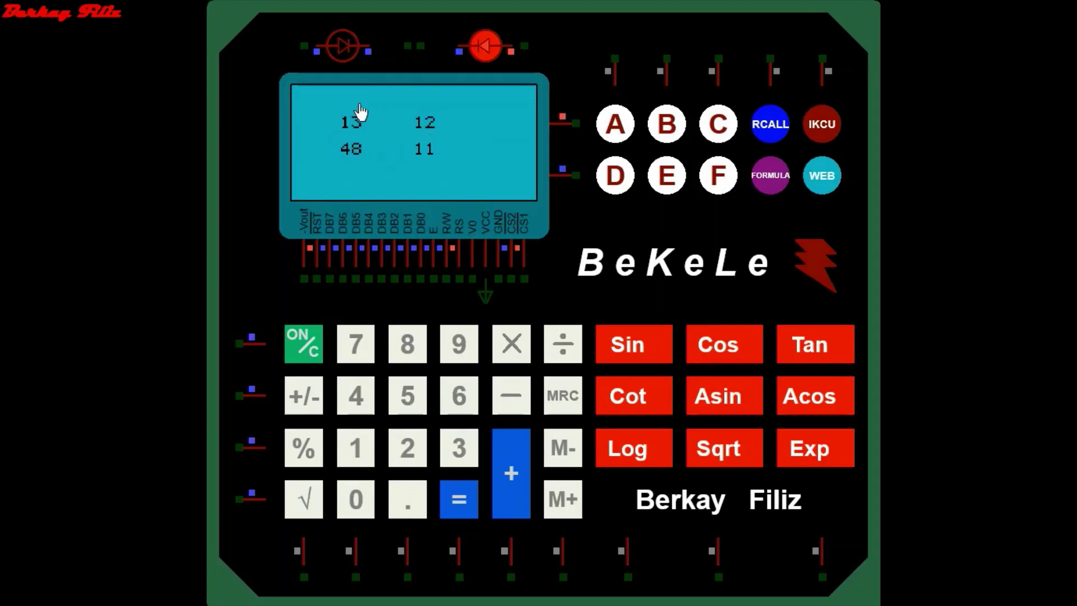
left_click(510, 351)
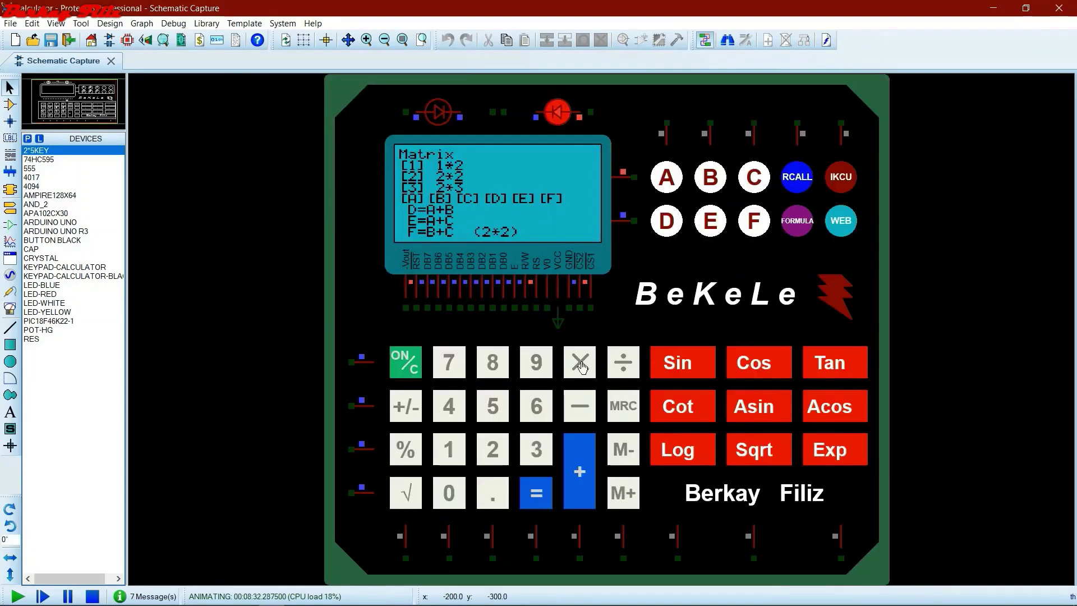
Step: Show the calculator's info screen from the icon menu, then return
left_click(583, 367)
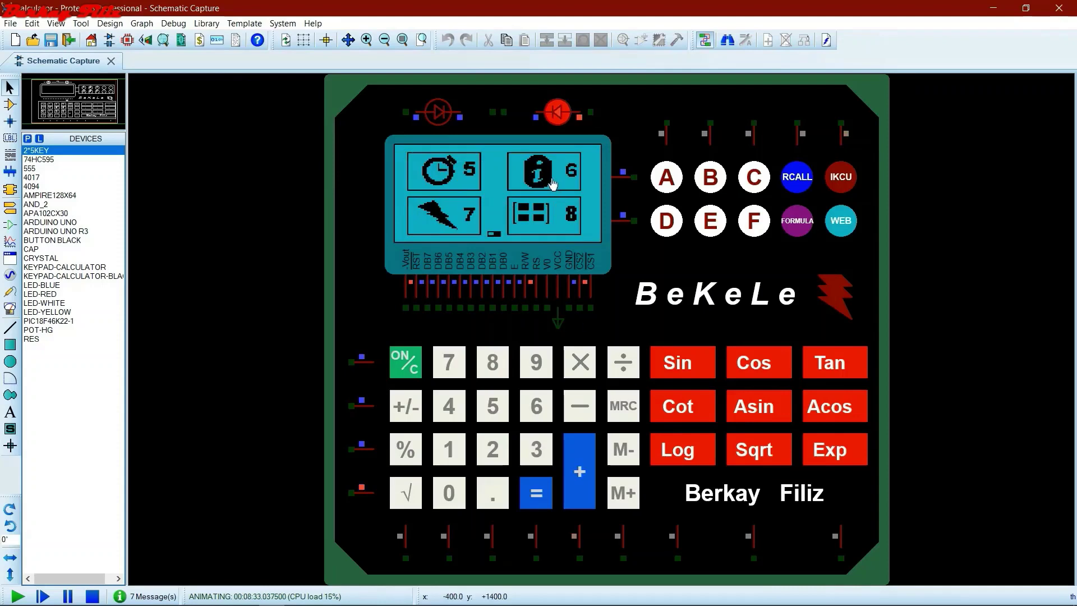
left_click(539, 406)
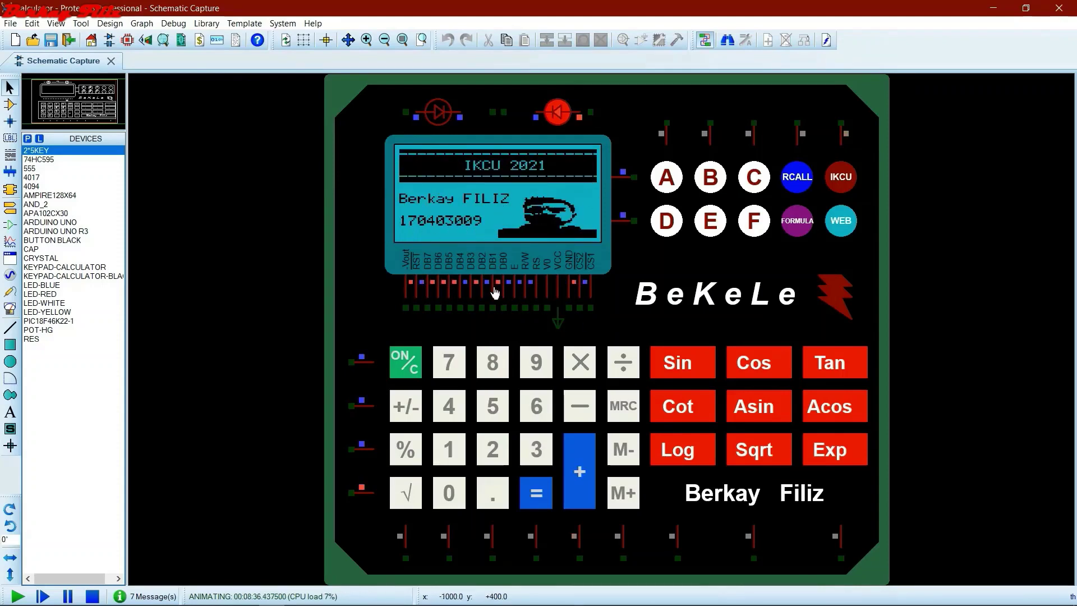
left_click(581, 366)
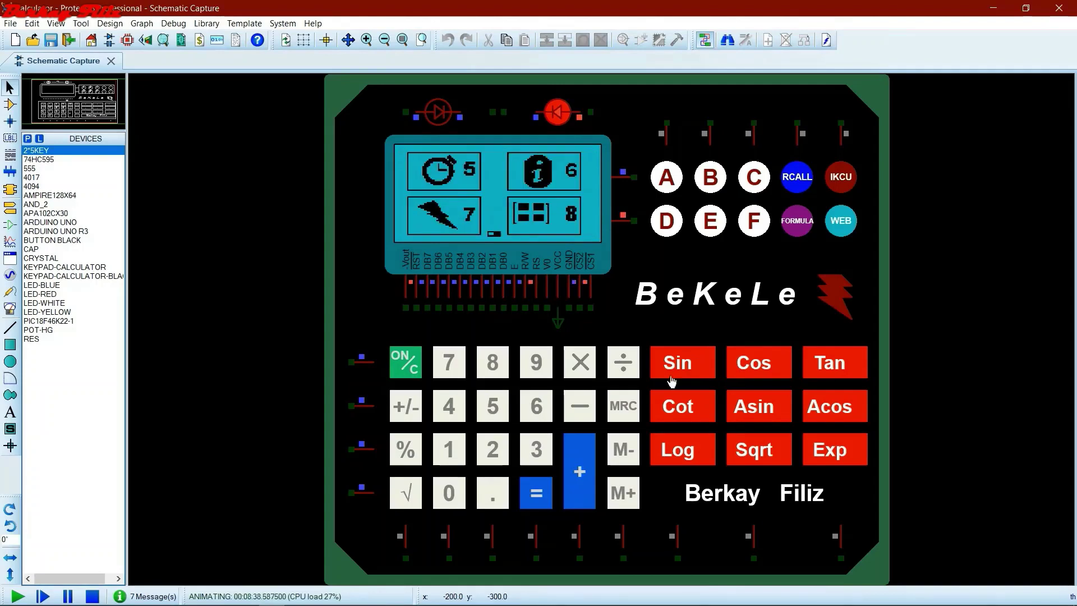
Step: Show the IKCU university logo on the second icon page, then open the FORMULA menu
left_click(539, 371)
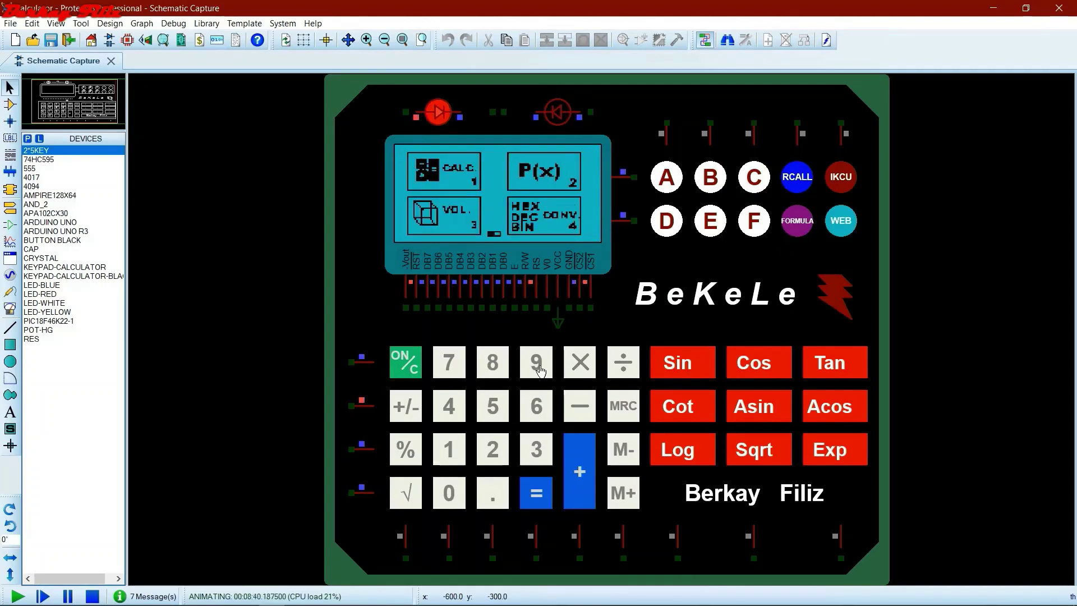
left_click(844, 184)
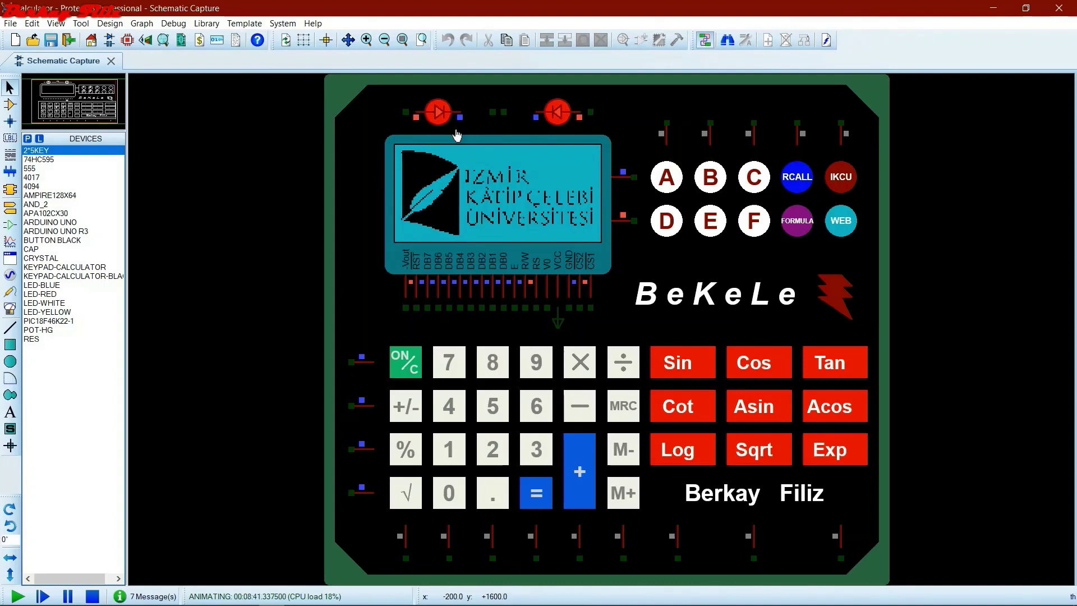
left_click(581, 365)
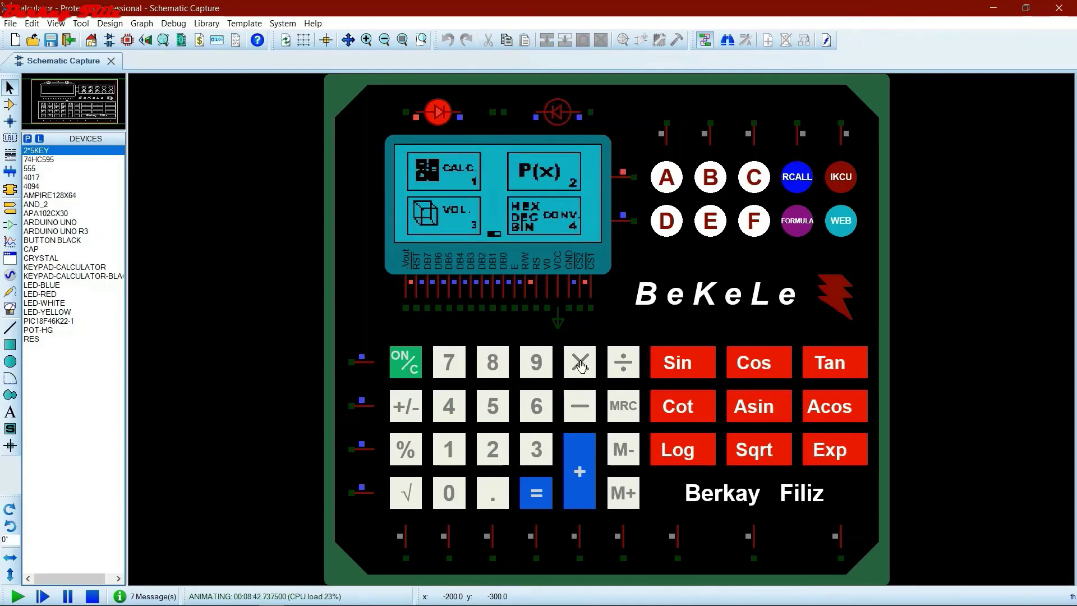
left_click(790, 218)
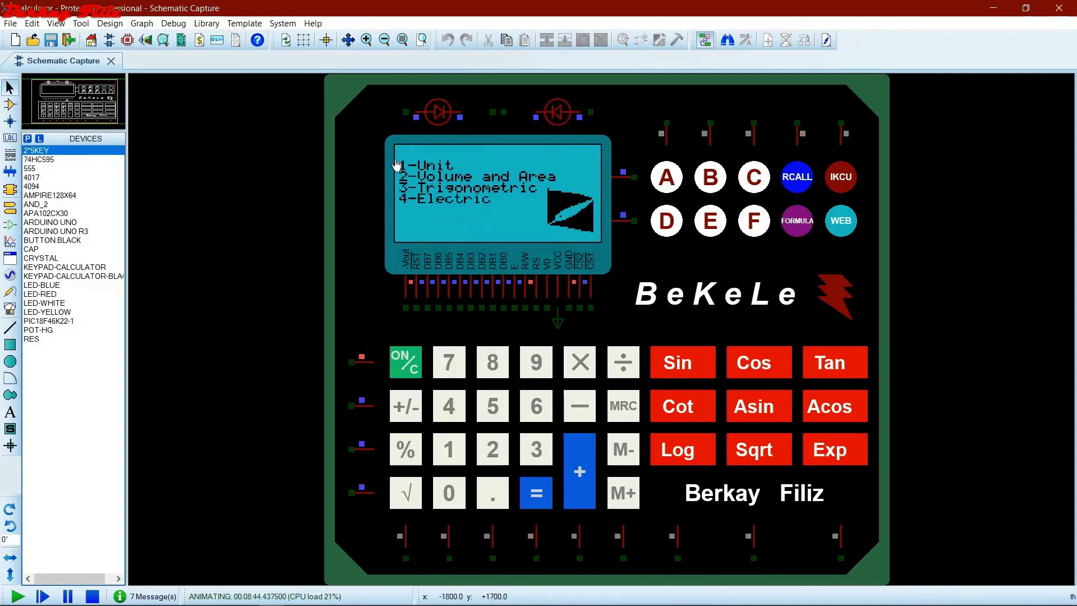
Step: View the Unit prefix sheet and the cylinder, sphere, cone and cuboid volume-and-area formulas
left_click(446, 447)
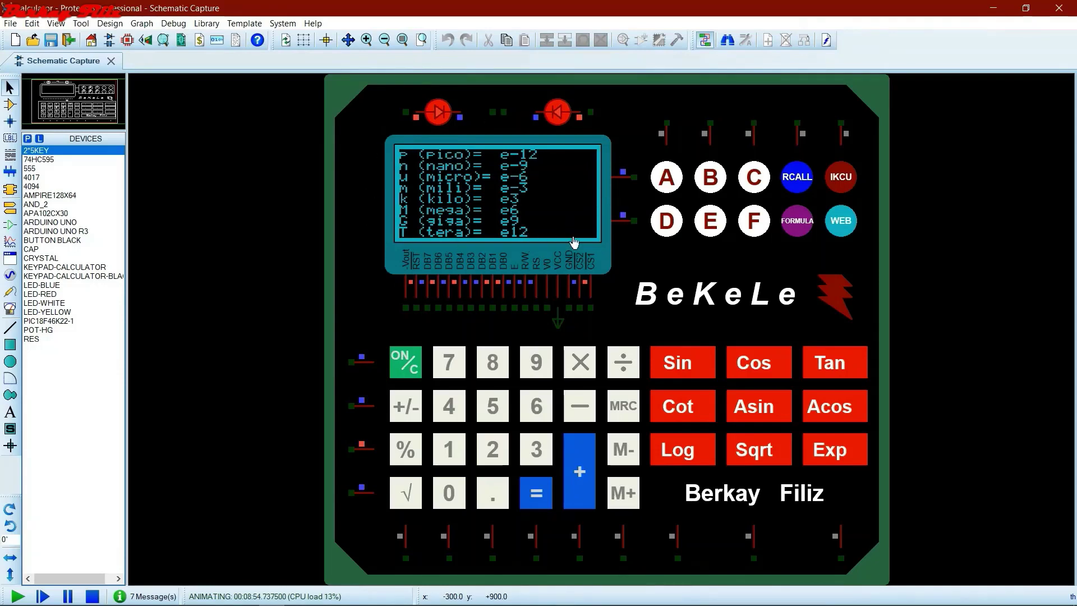
left_click(576, 362)
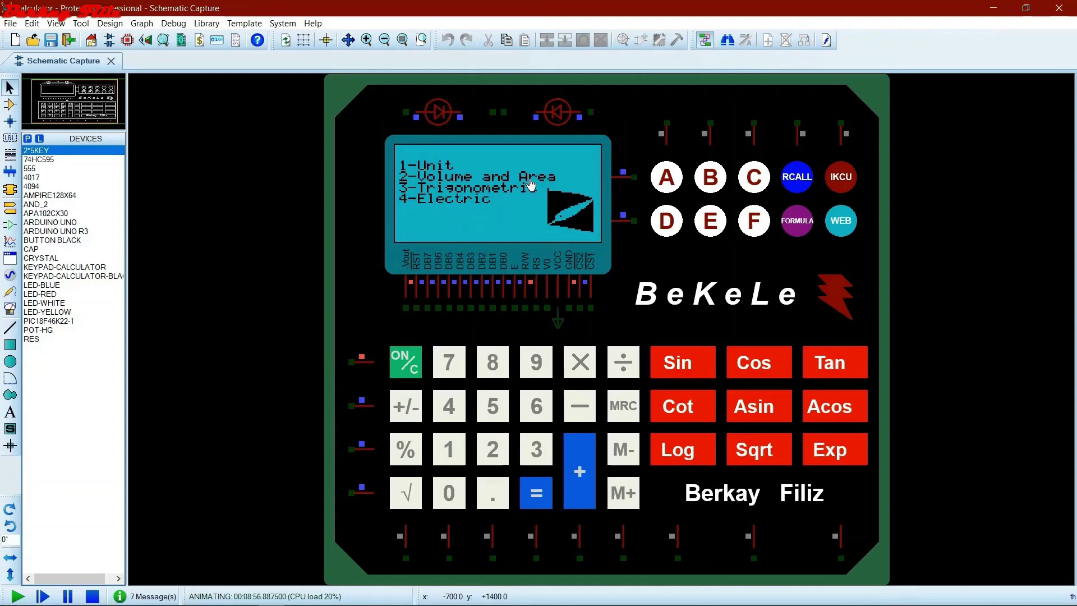
left_click(493, 455)
left_click(449, 453)
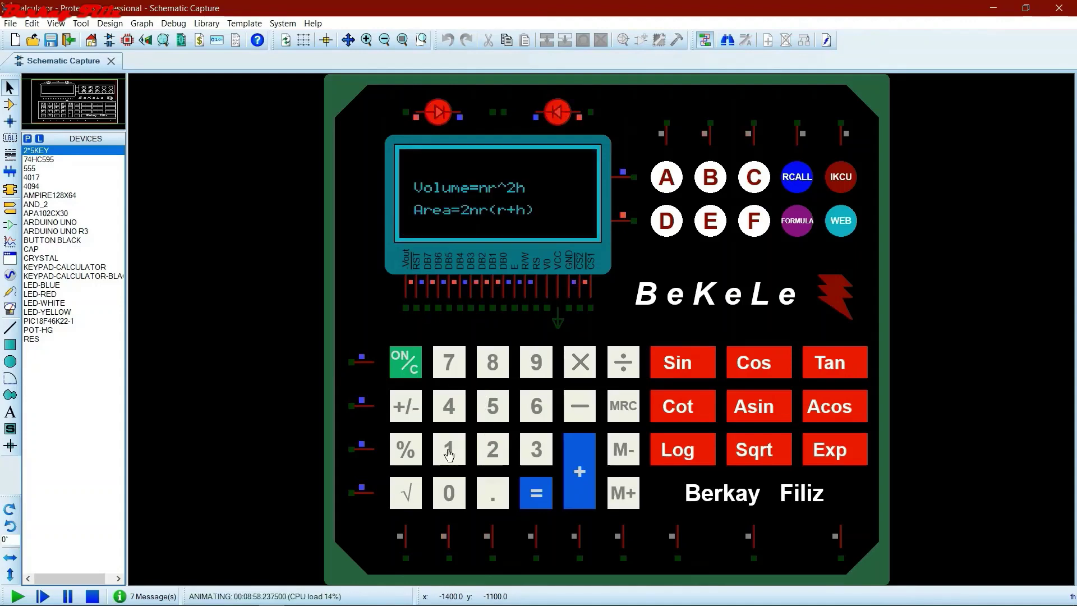
left_click(566, 354)
left_click(484, 449)
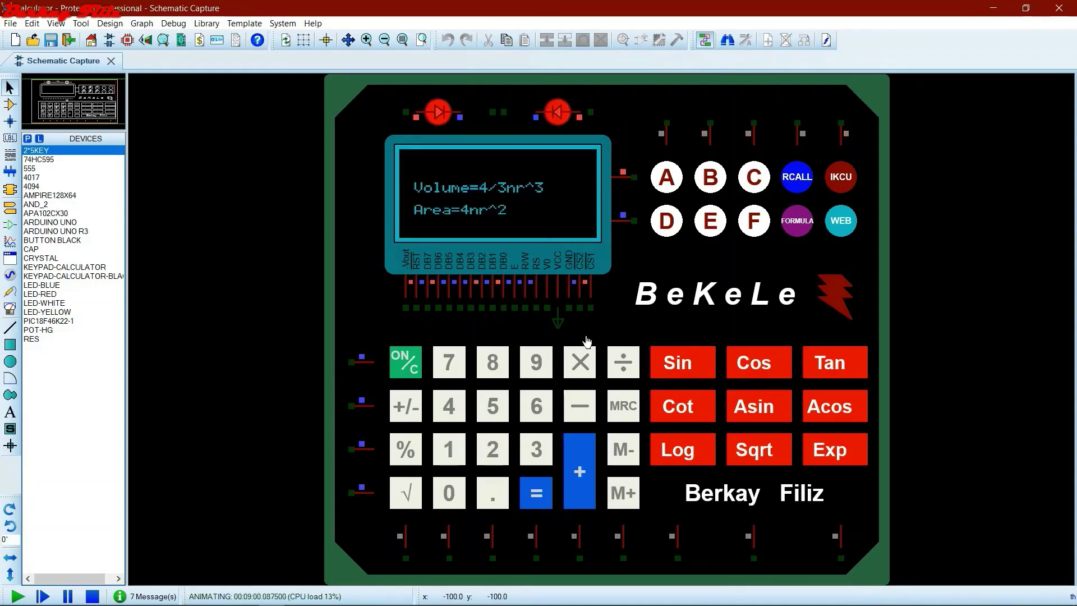
left_click(583, 360)
left_click(534, 438)
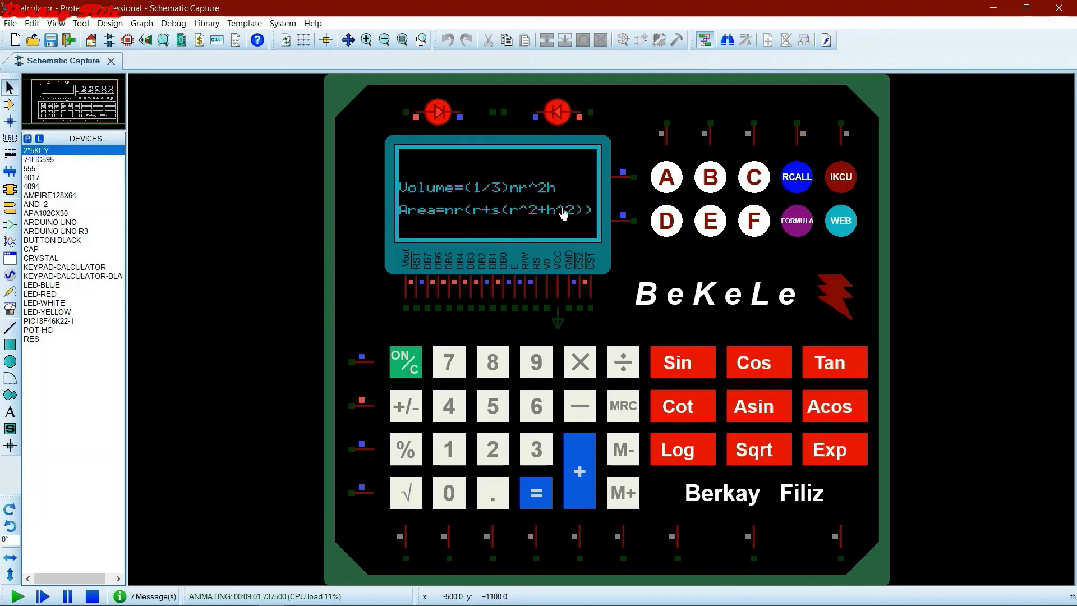
left_click(573, 355)
left_click(458, 414)
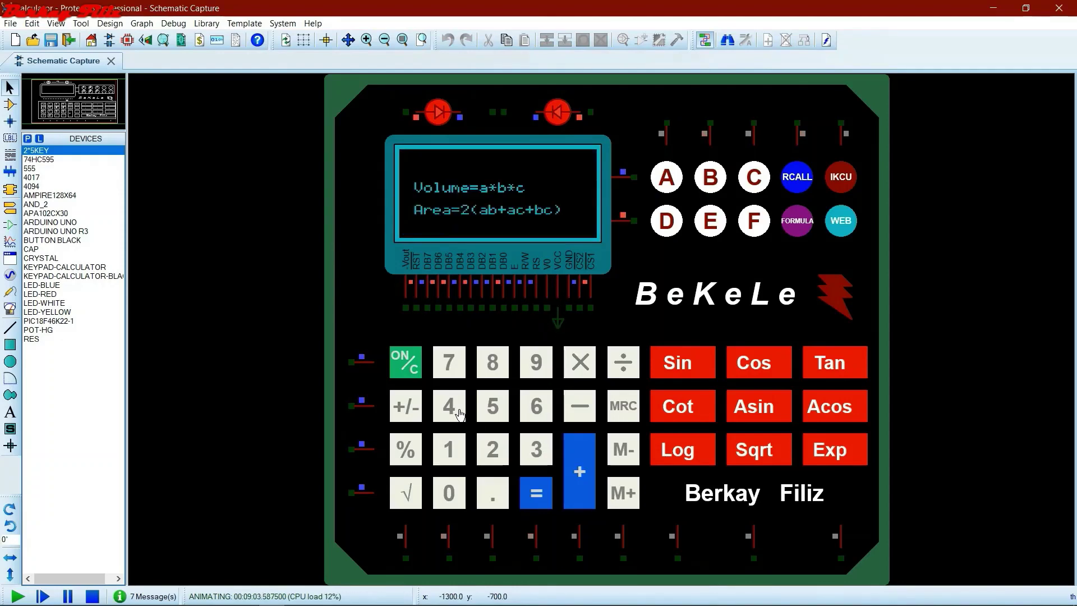
left_click(574, 361)
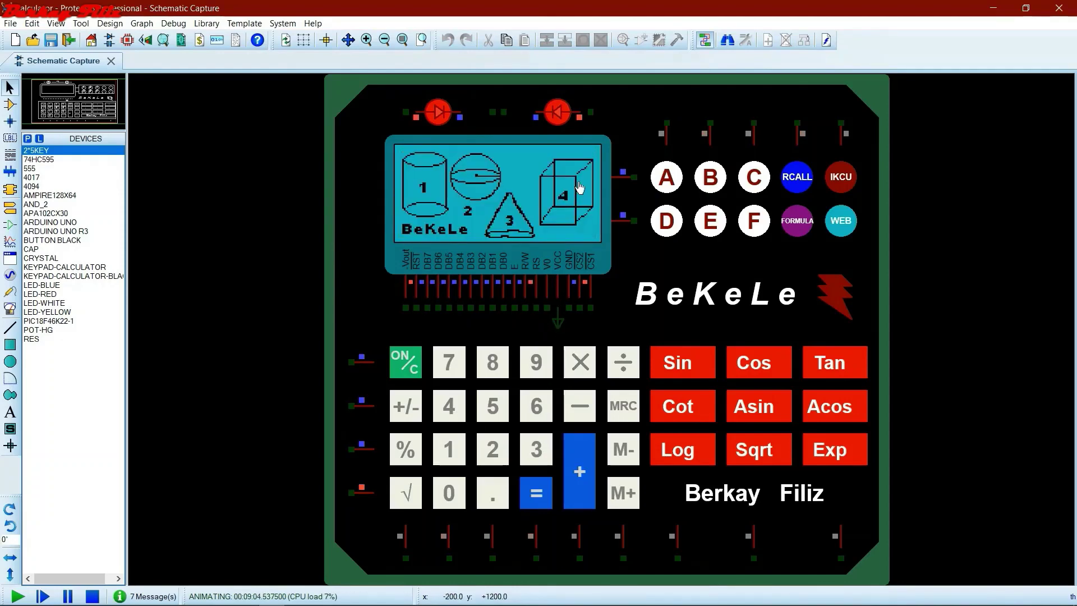
left_click(578, 359)
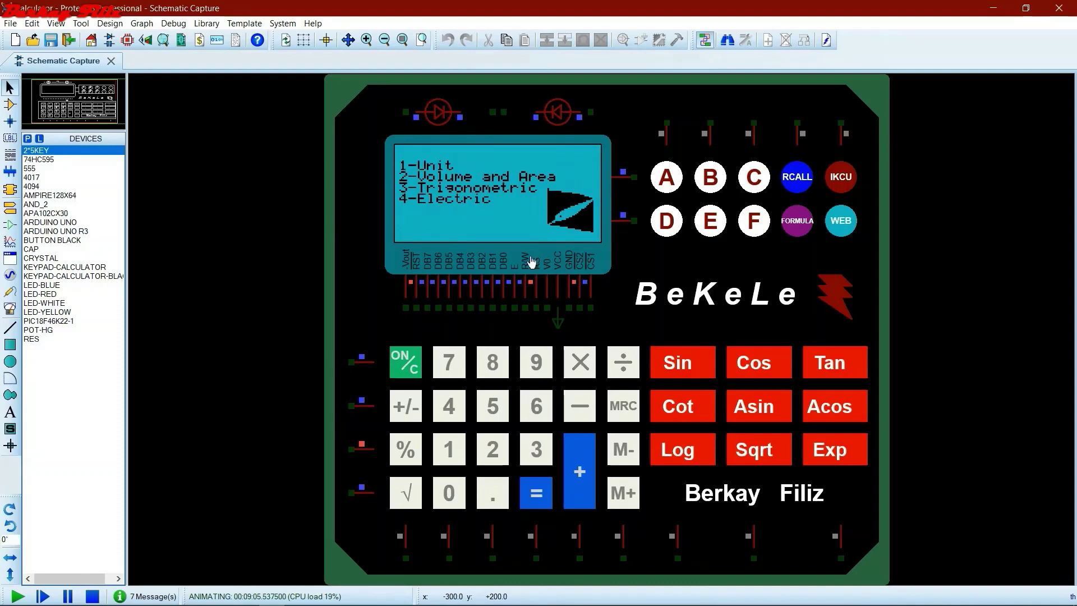
Step: View the trigonometric value table and electric formulas, then show the website QR code
left_click(527, 451)
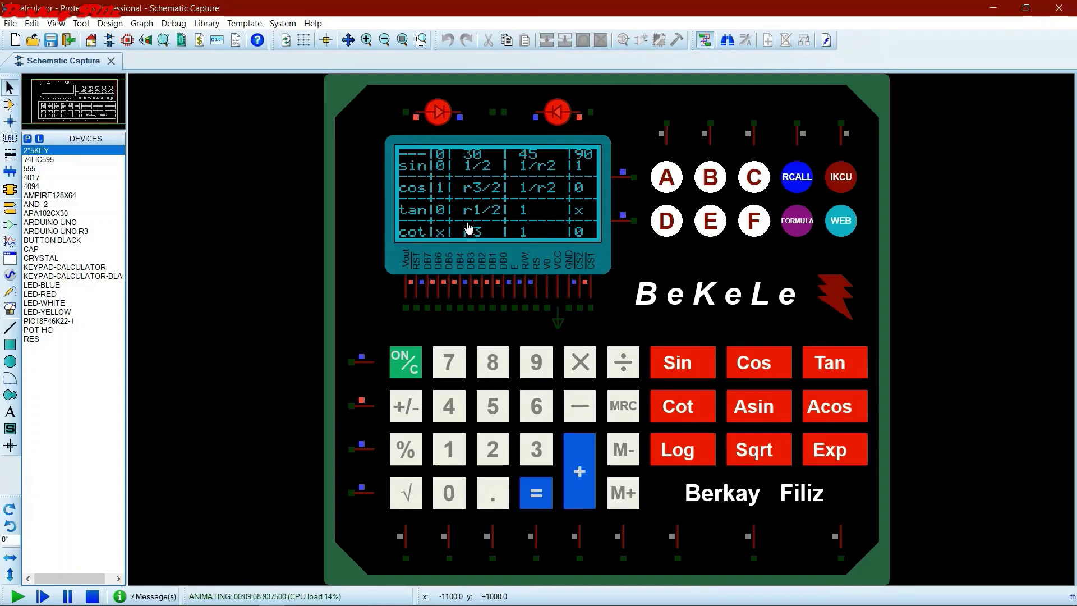
left_click(580, 366)
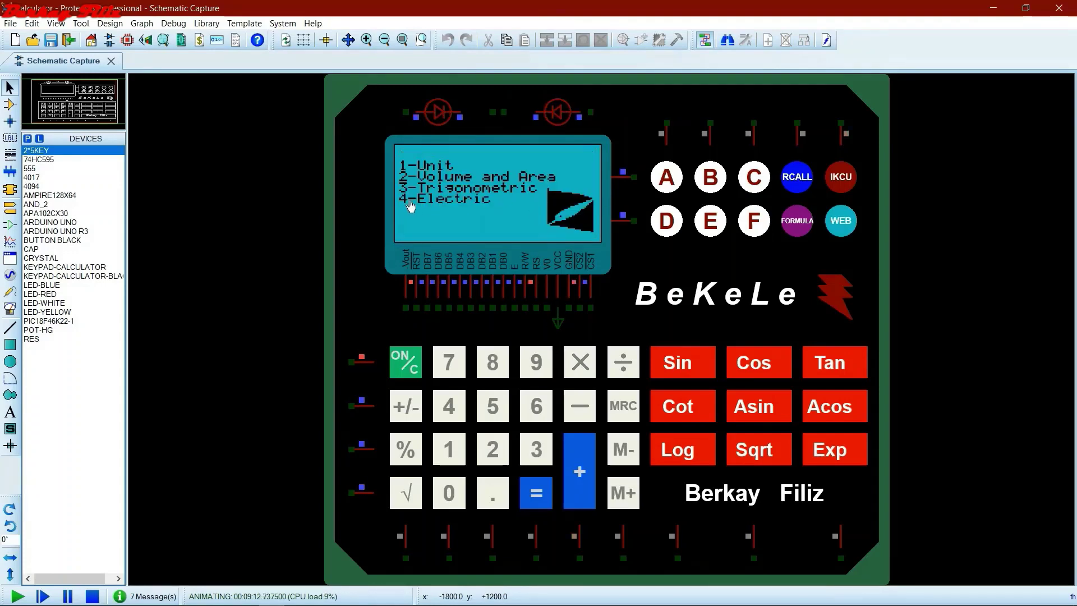
left_click(449, 406)
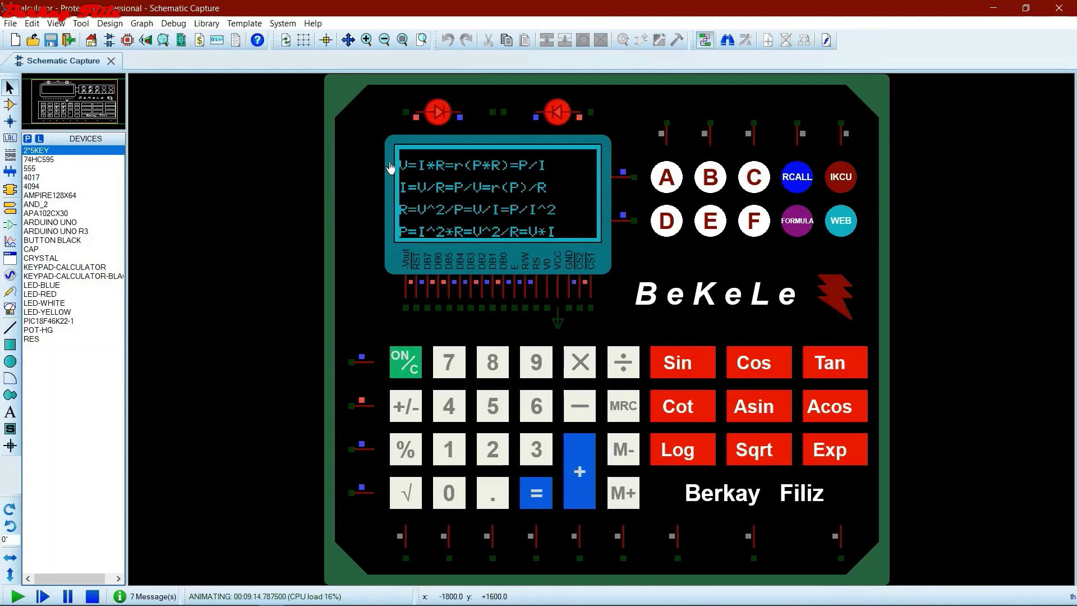
left_click(581, 366)
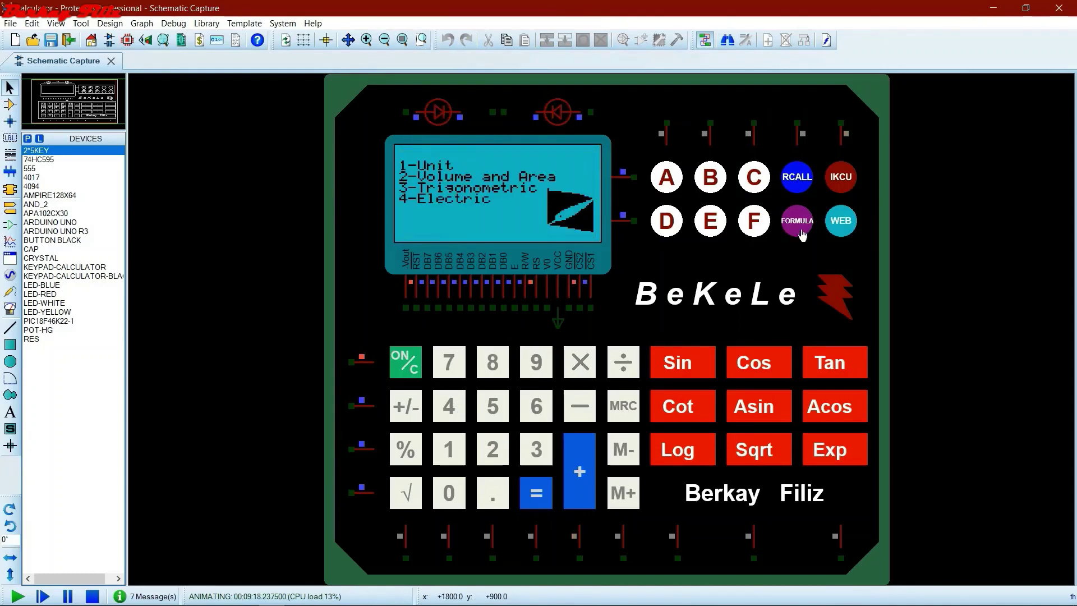
left_click(580, 365)
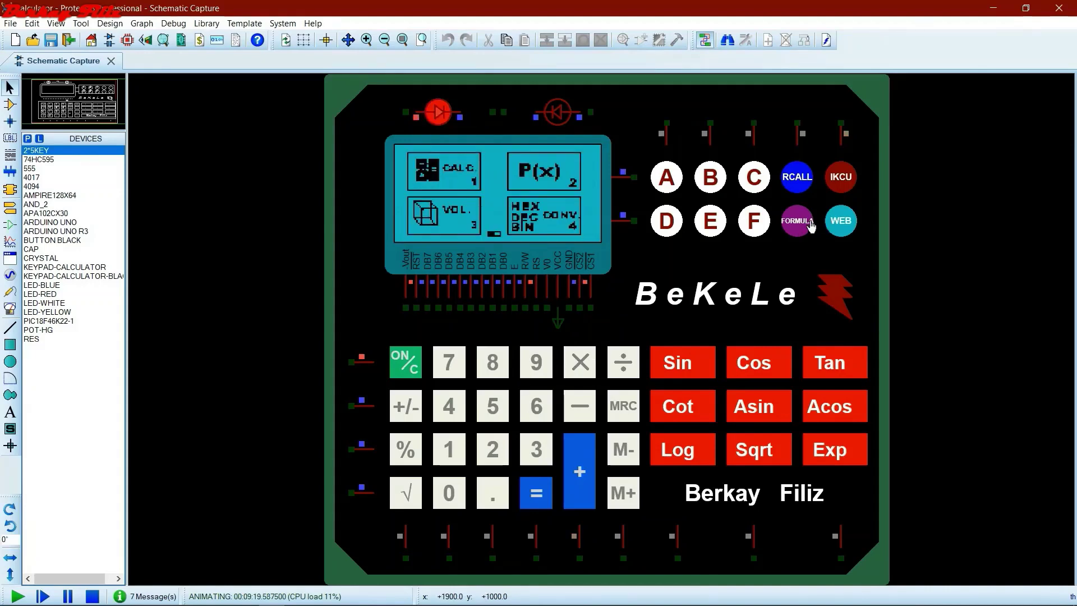
left_click(842, 230)
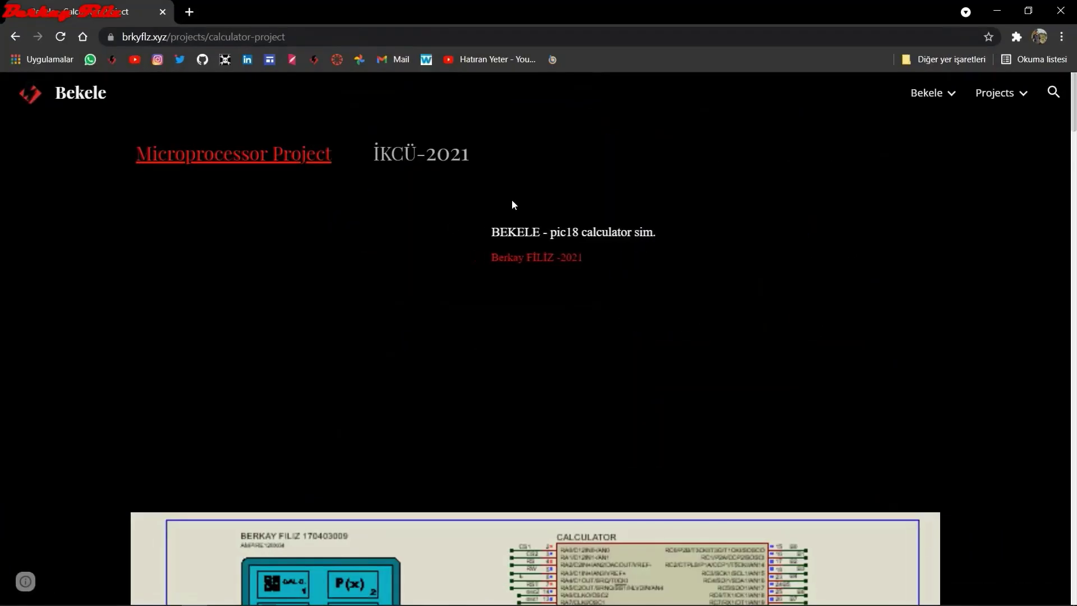
Step: Scroll the brkyflz.xyz calculator project page down to the schematic and board images, then back up
scroll(171, 149, "down", 8)
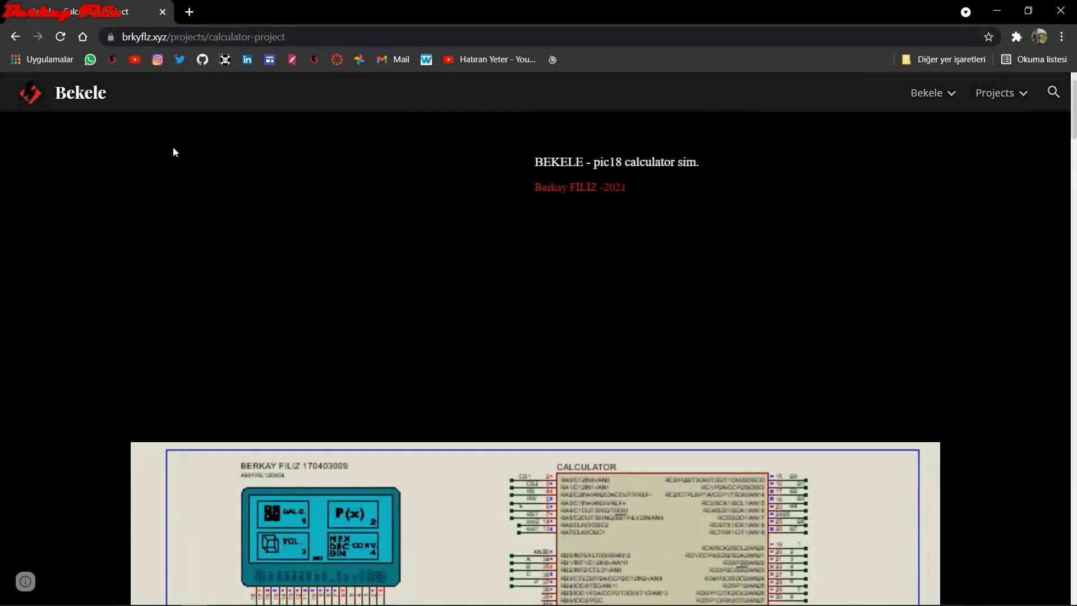
scroll(315, 304, "down", 13)
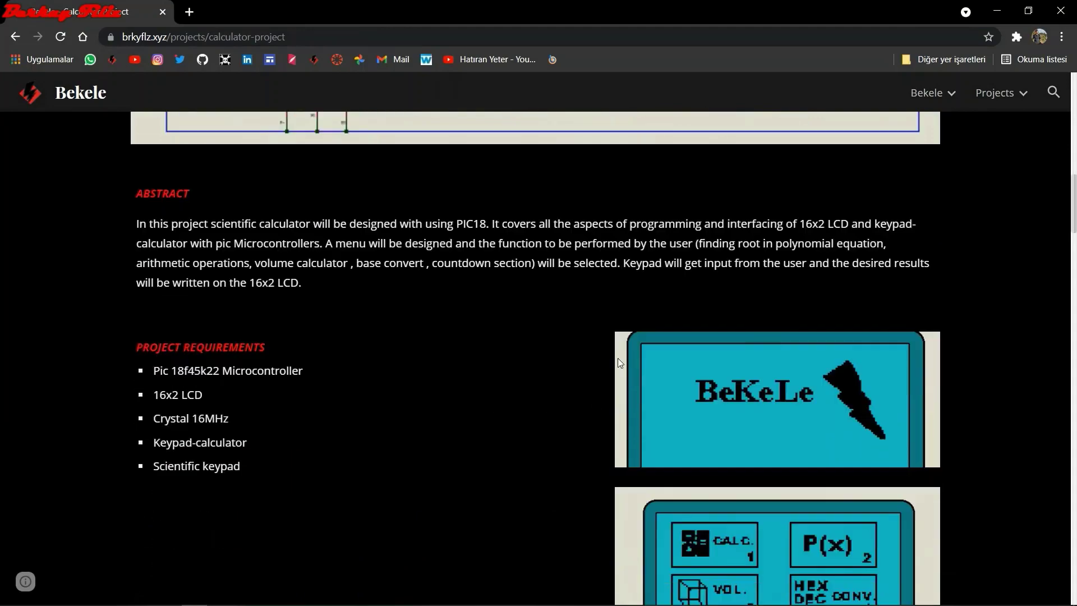
scroll(556, 364, "down", 20)
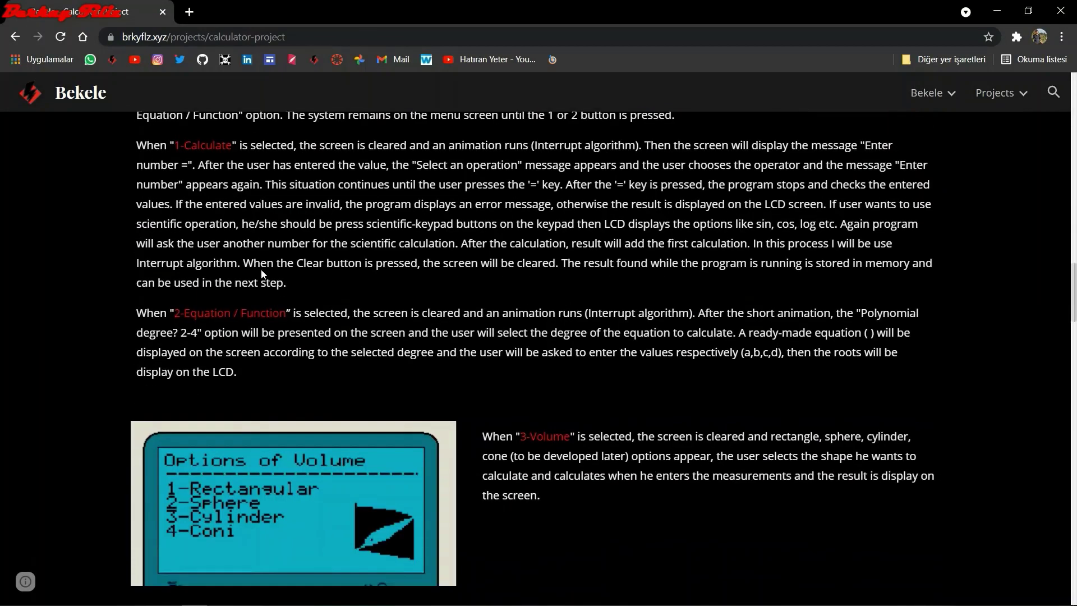
scroll(470, 340, "down", 15)
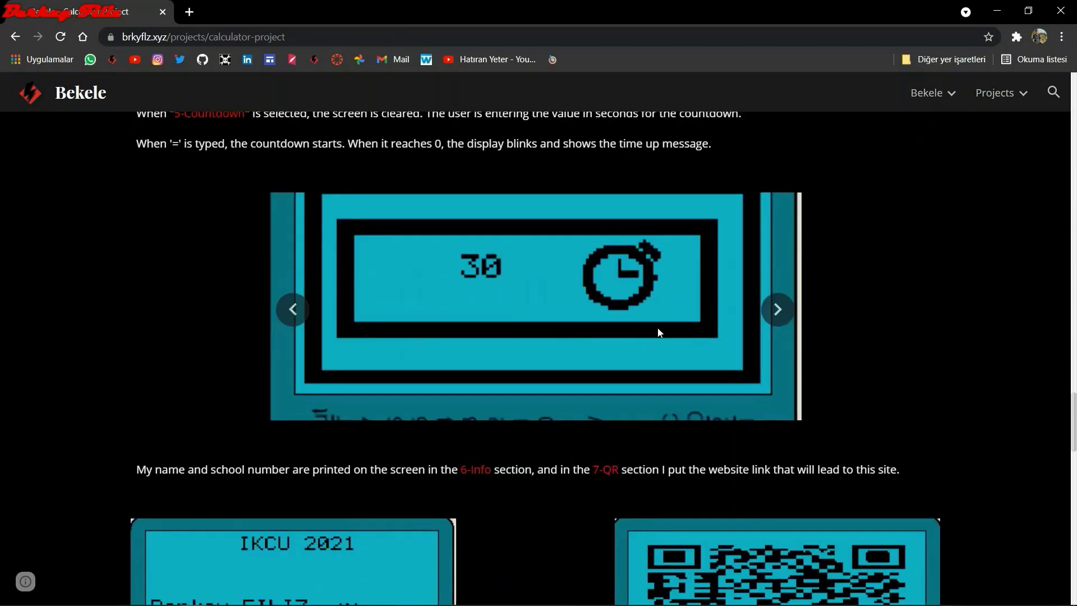
scroll(443, 378, "down", 4)
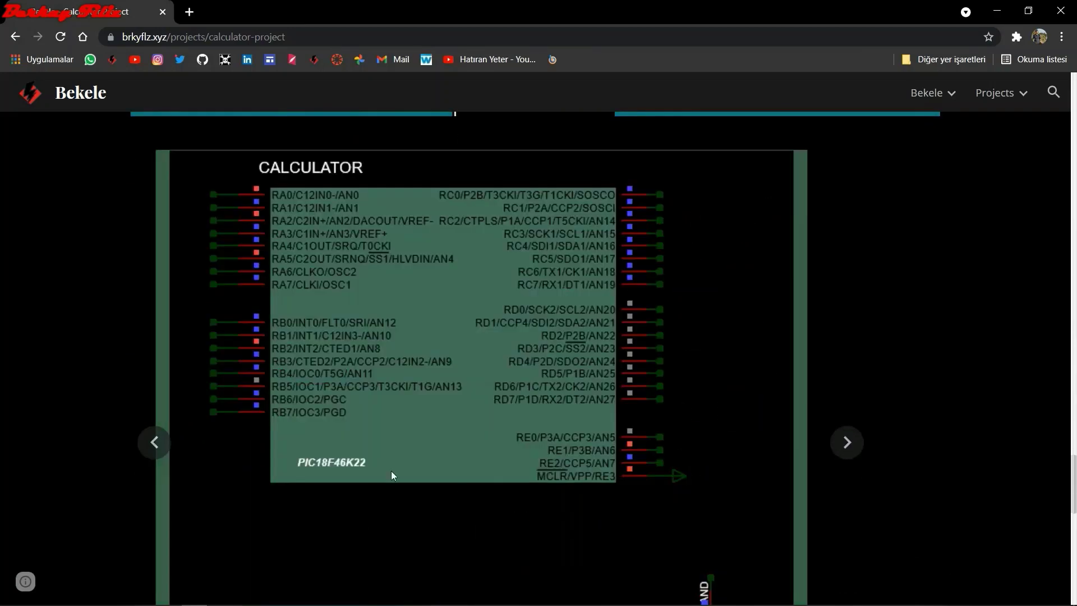
scroll(511, 320, "down", 9)
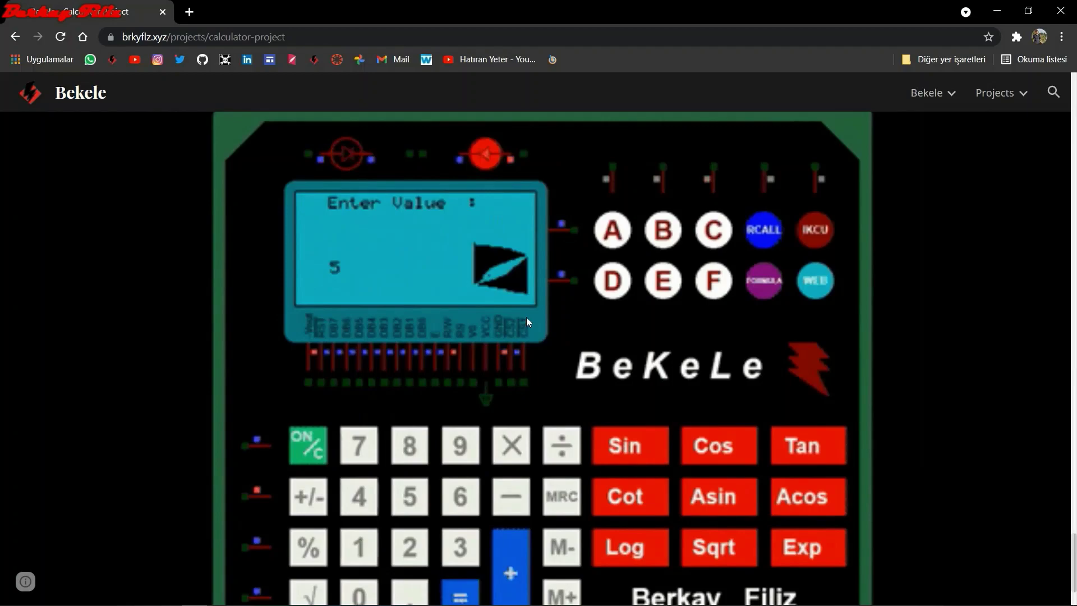
scroll(468, 294, "down", 3)
scroll(468, 294, "up", 12)
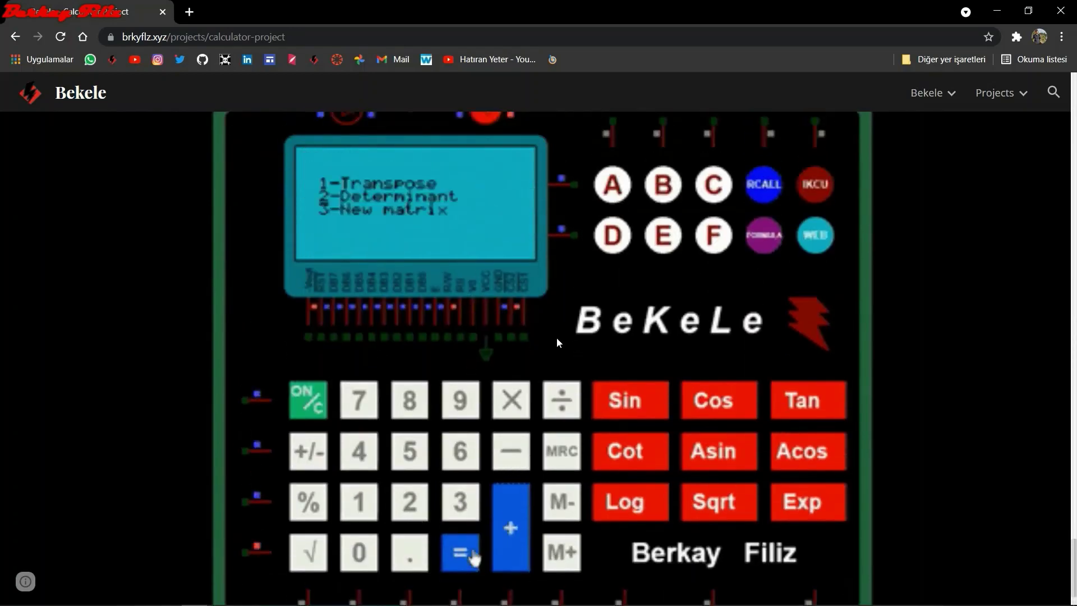
scroll(560, 267, "up", 20)
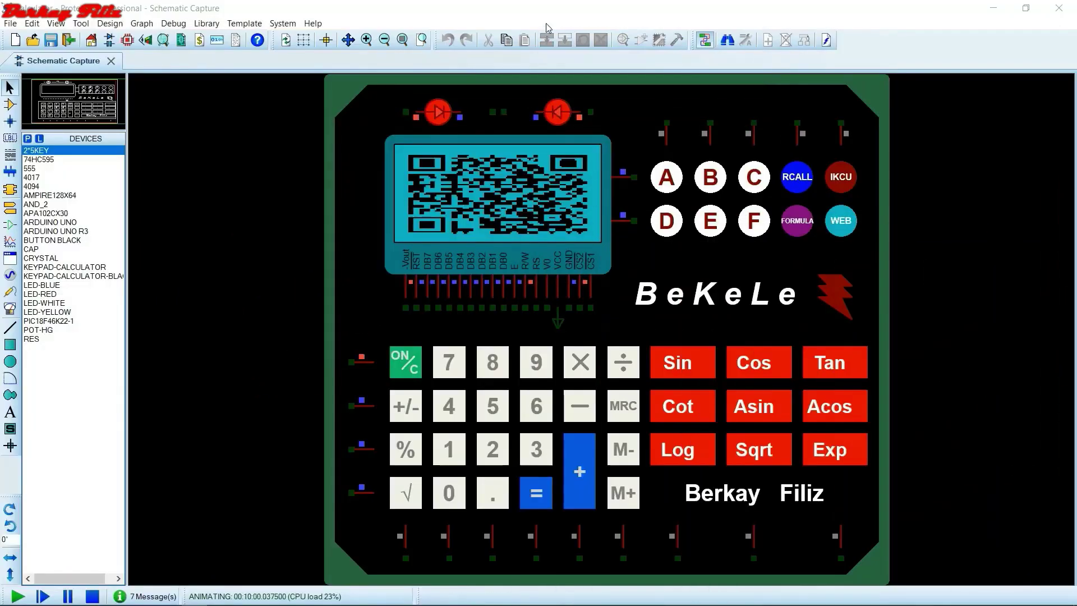
Step: Return to Proteus and switch the calculator to standby using the A button twice
left_click(585, 372)
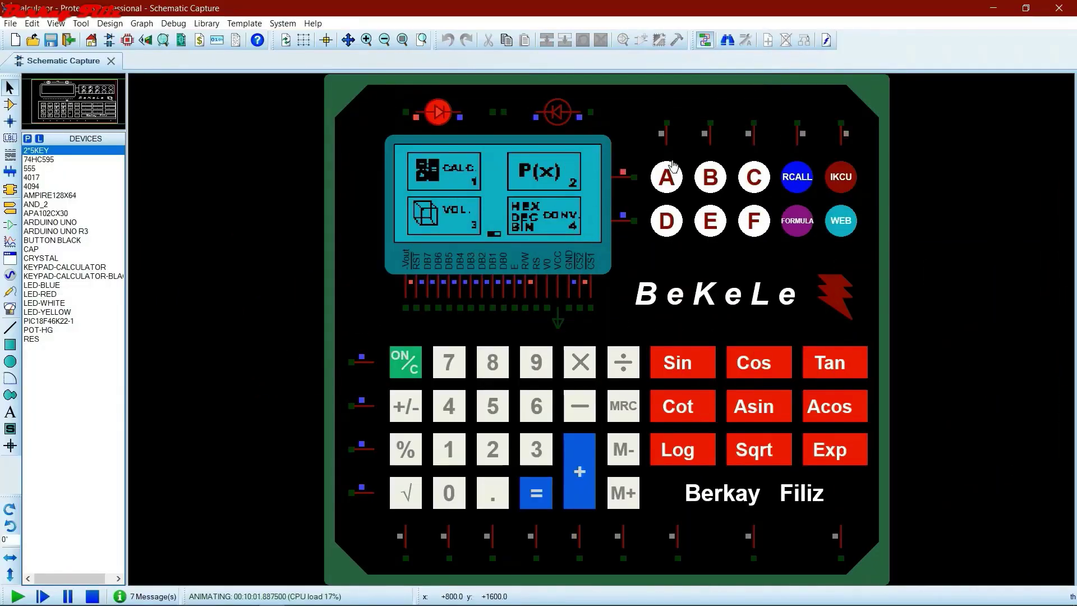
left_click(668, 177)
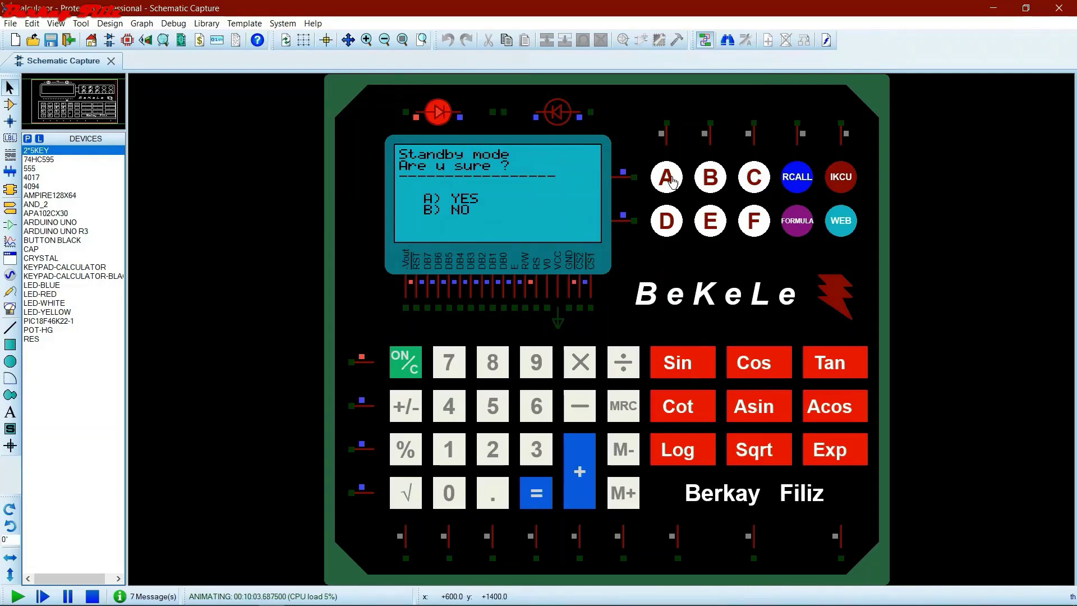
left_click(668, 178)
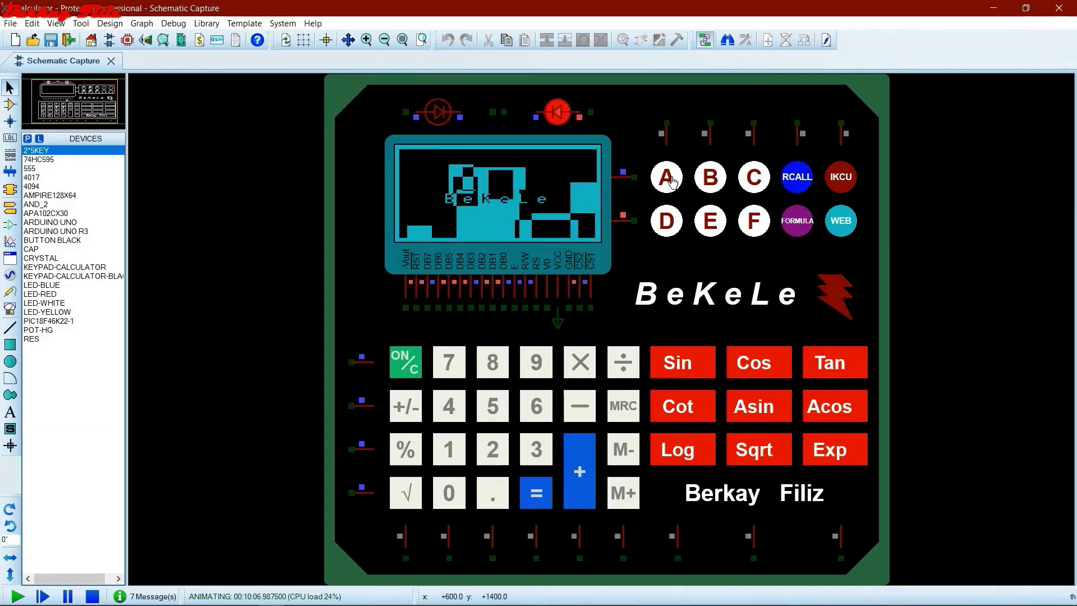